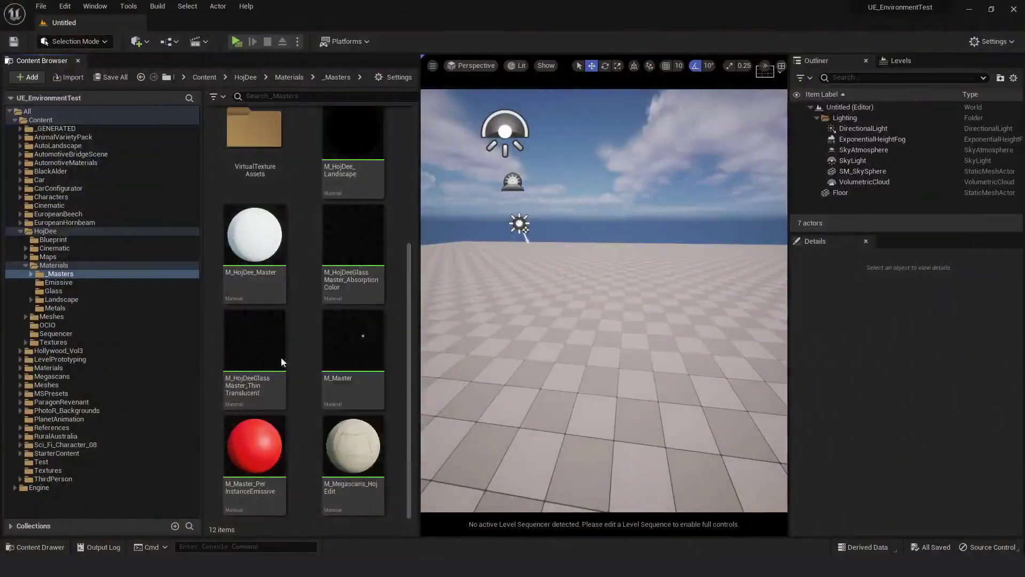
Step: Point out the thin translucent and absorption color glass master materials in the _Masters folder
left_click(280, 362)
left_click(350, 235, "ctrl")
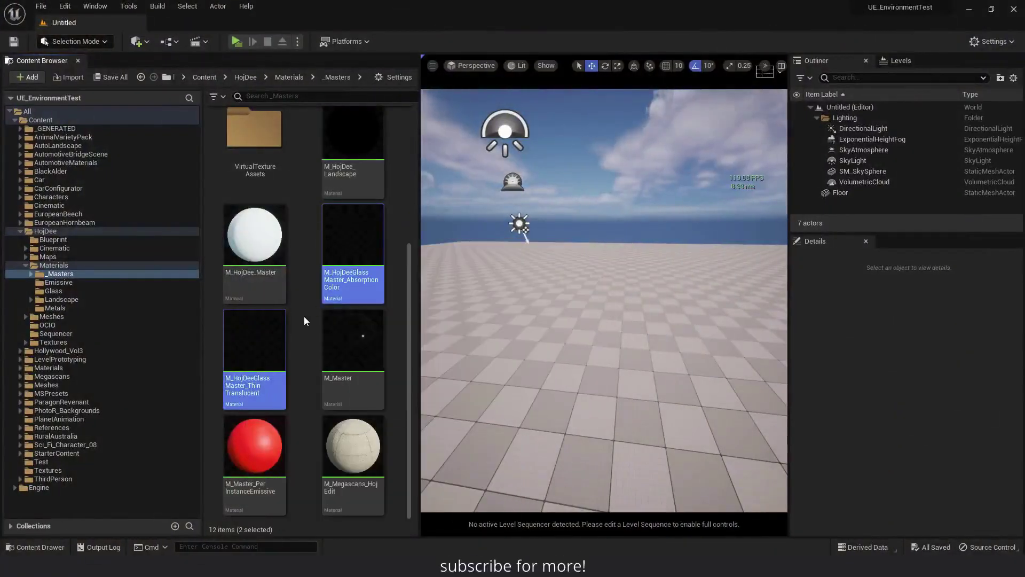
left_click(275, 342)
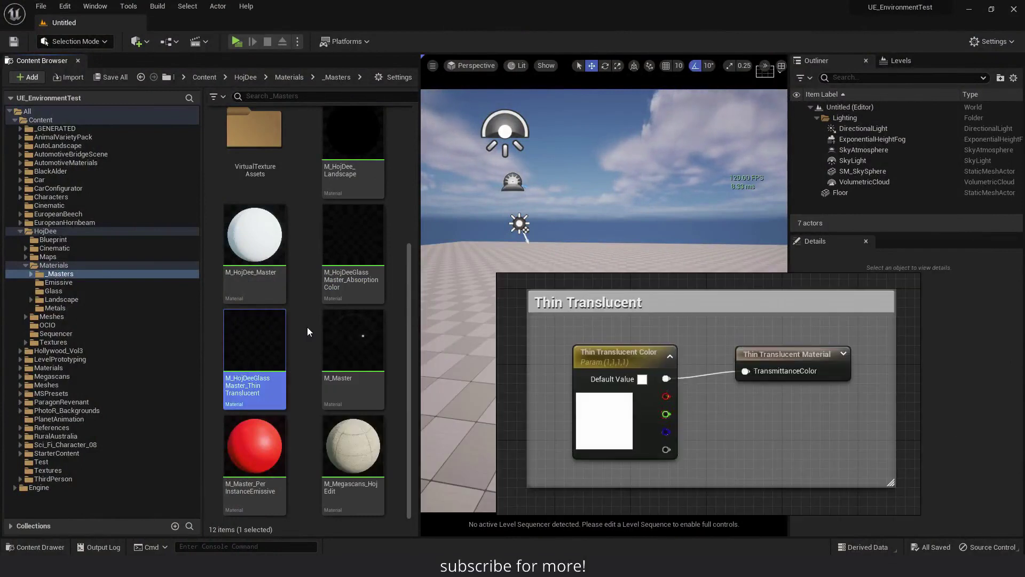
left_click(307, 326)
left_click(325, 248)
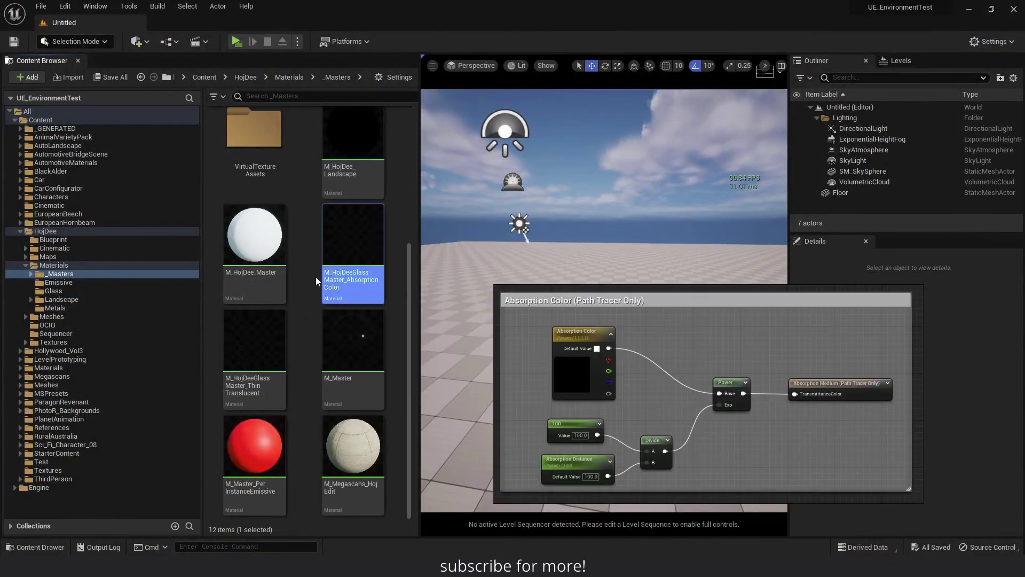
left_click(302, 310)
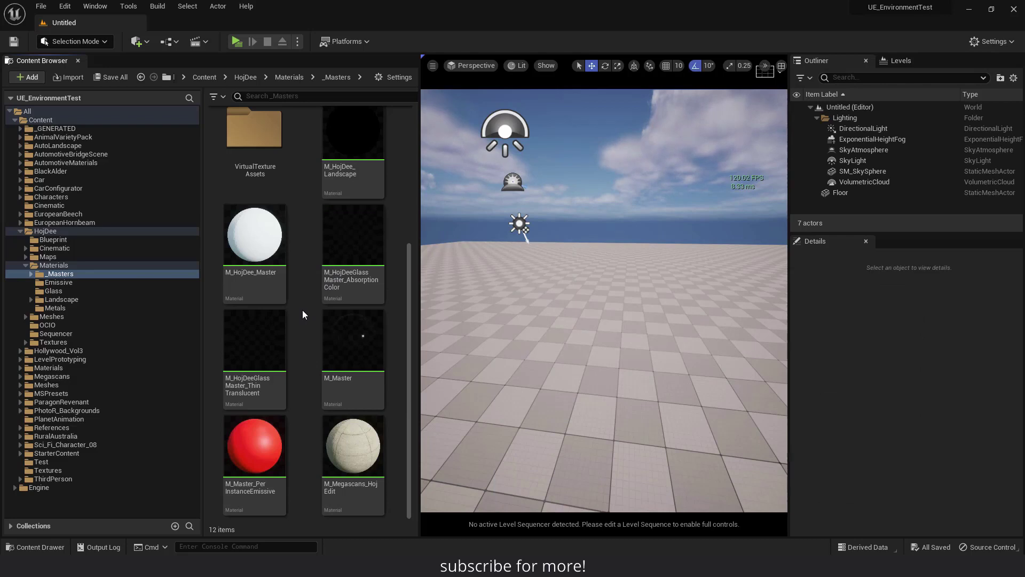
left_click(343, 231)
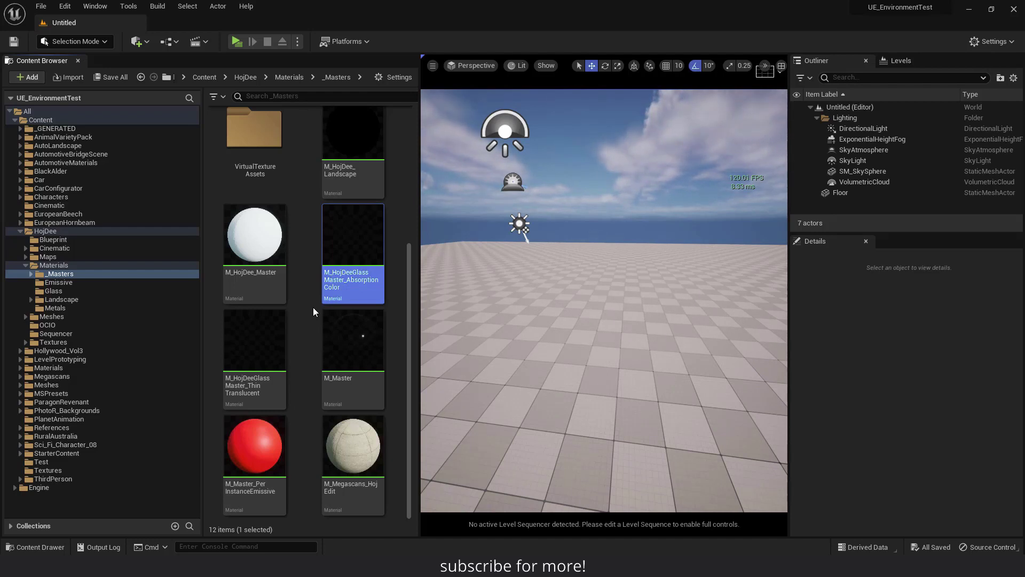
left_click(275, 336)
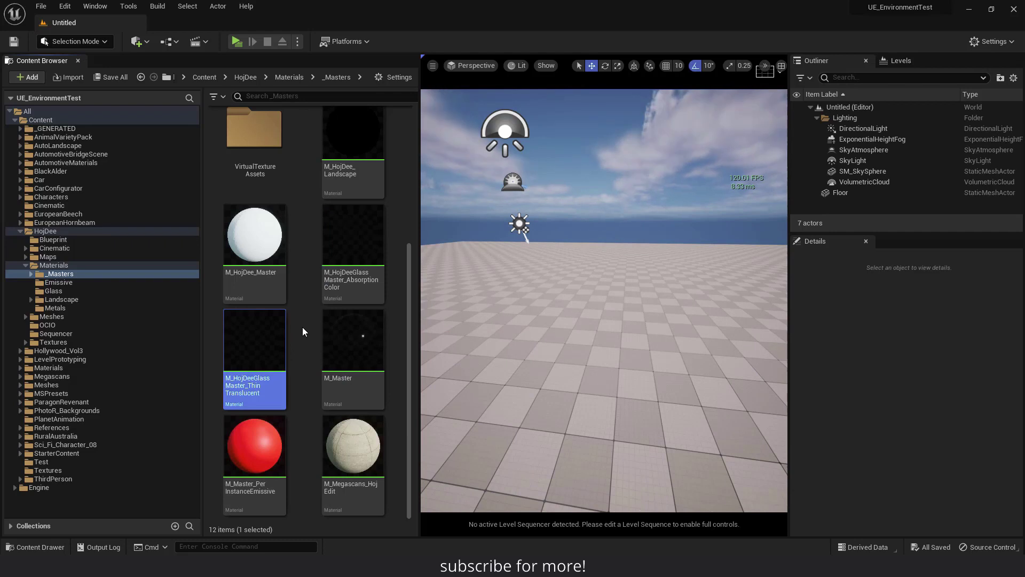
Step: Open the M_HojDeeGlassMaster_ThinTranslucent material and examine the Thin Translucent node group in its graph
double_click(255, 341)
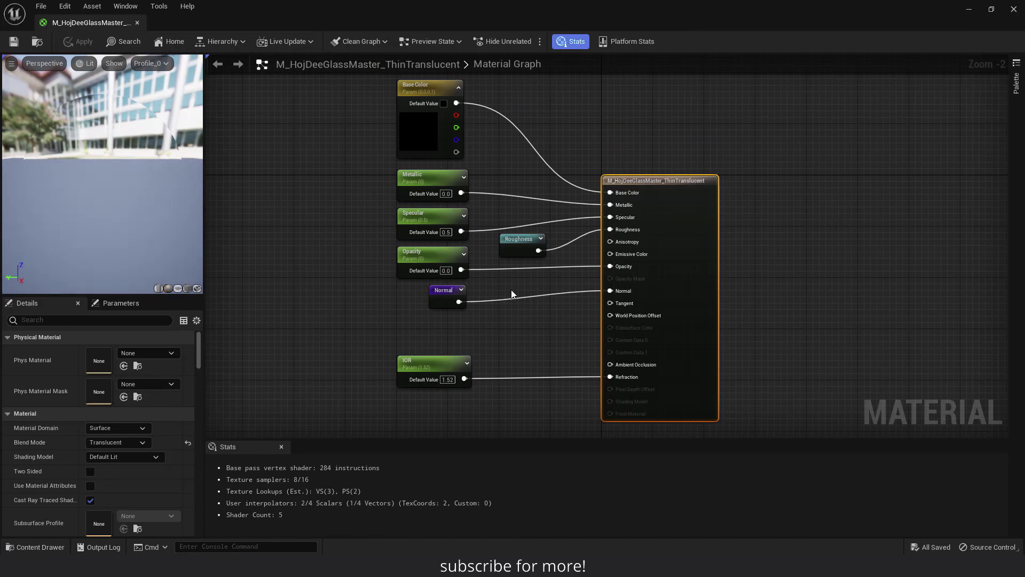
scroll(511, 290, "down", 4)
right_click_drag(407, 270, 874, 218)
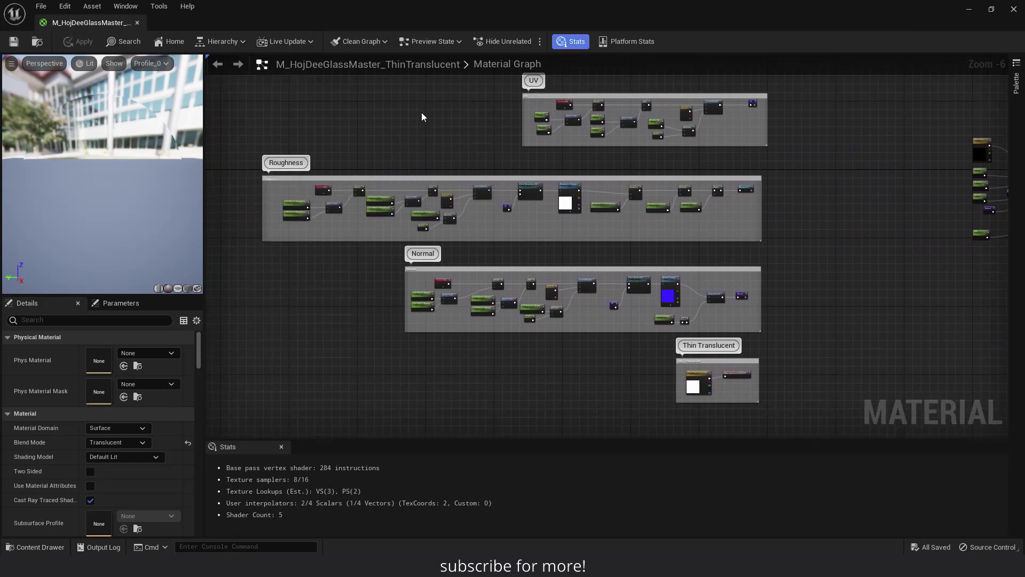
right_click_drag(554, 379, 446, 299)
scroll(614, 316, "up", 5)
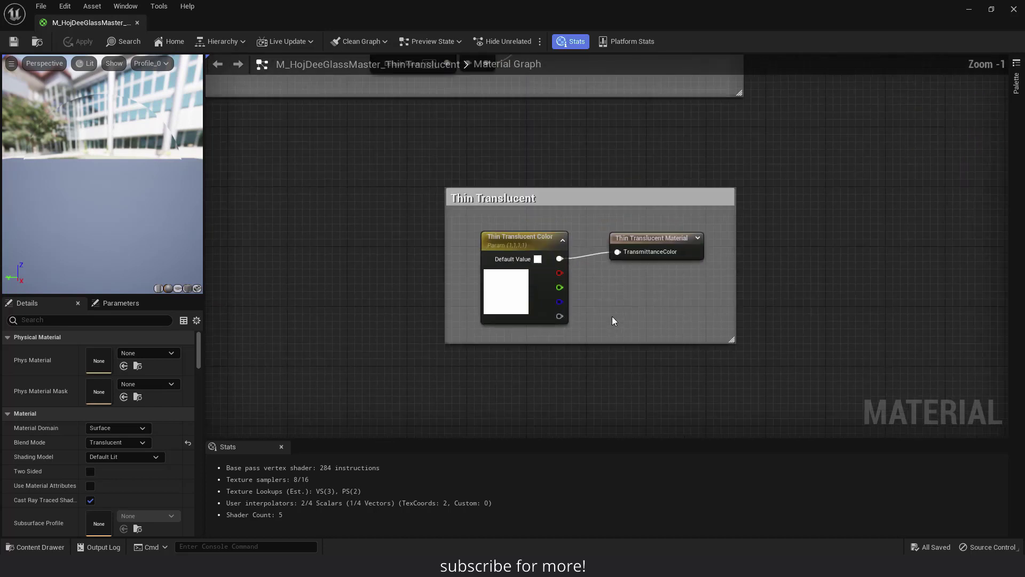
scroll(612, 316, "up", 1)
right_click_drag(617, 355, 578, 341)
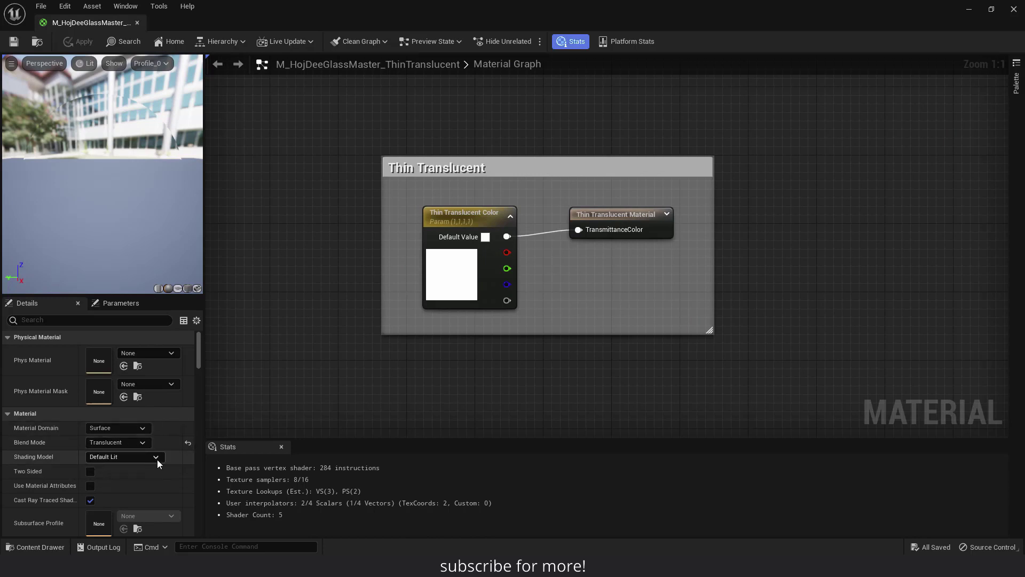
Step: Examine the glass material's shading and translucency properties, including its translucency lighting mode
scroll(157, 459, "down", 10)
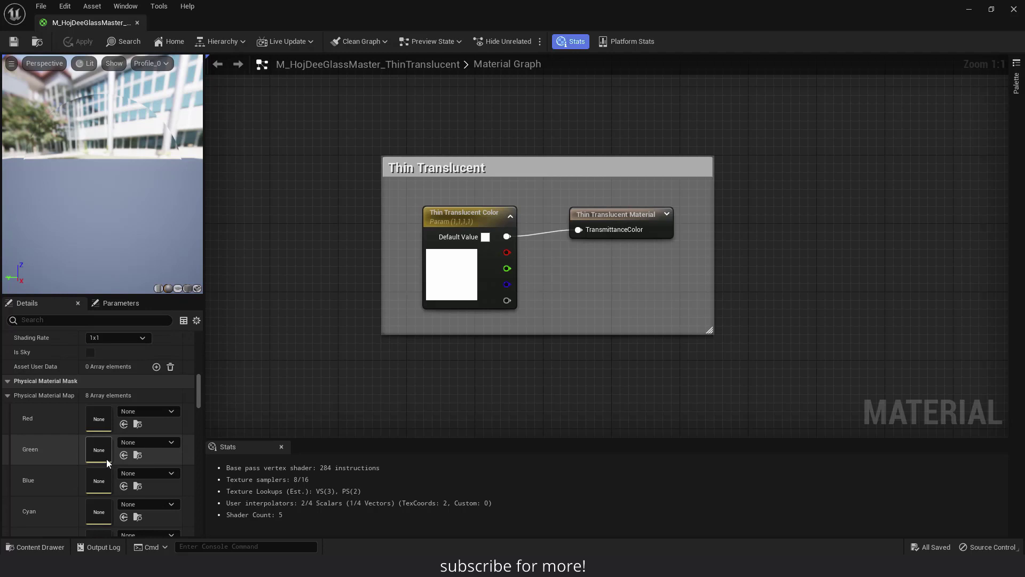
scroll(107, 459, "down", 8)
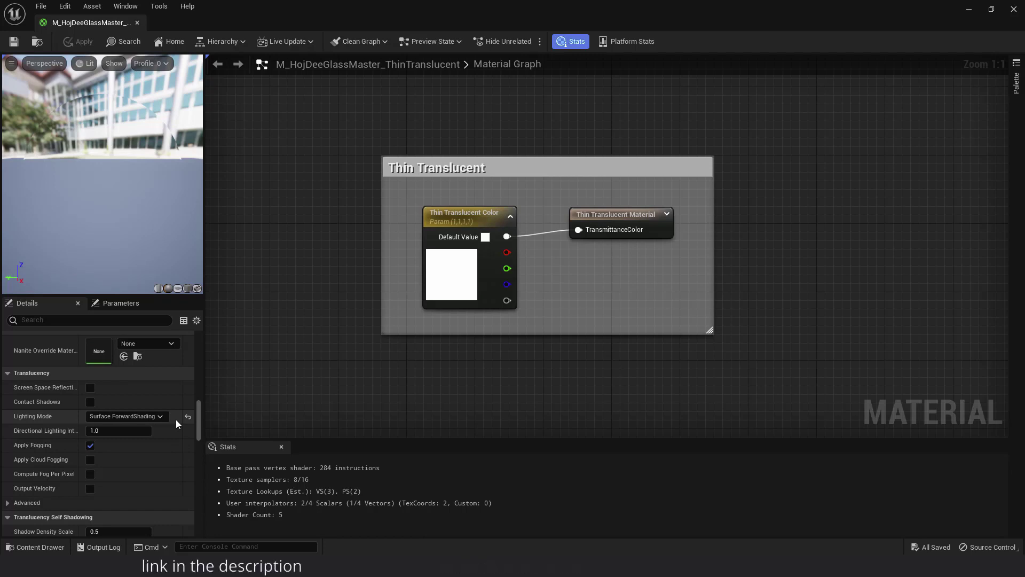
scroll(492, 359, "down", 5)
scroll(491, 354, "down", 6)
scroll(487, 333, "up", 4)
right_click_drag(481, 332, 451, 357)
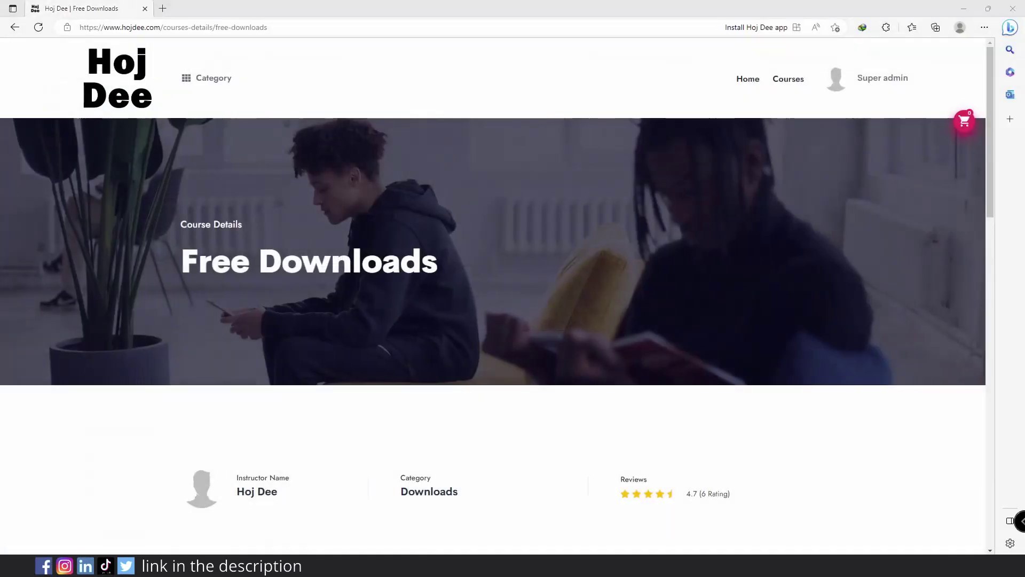
Step: Switch to the Free Downloads page on hojdee.com in the browser and show the course's exercise files
scroll(147, 278, "down", 5)
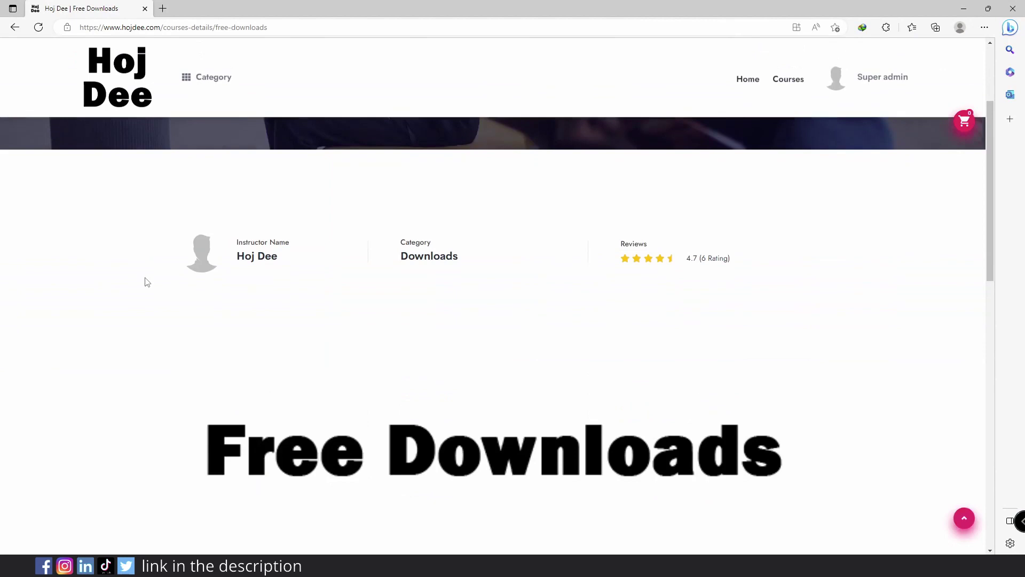
scroll(146, 281, "down", 5)
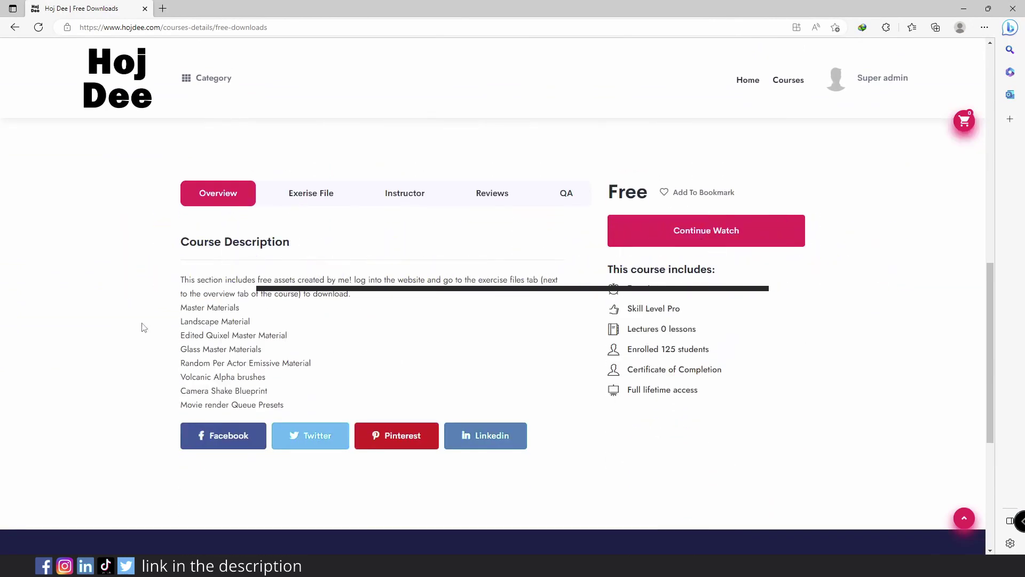
left_click(311, 197)
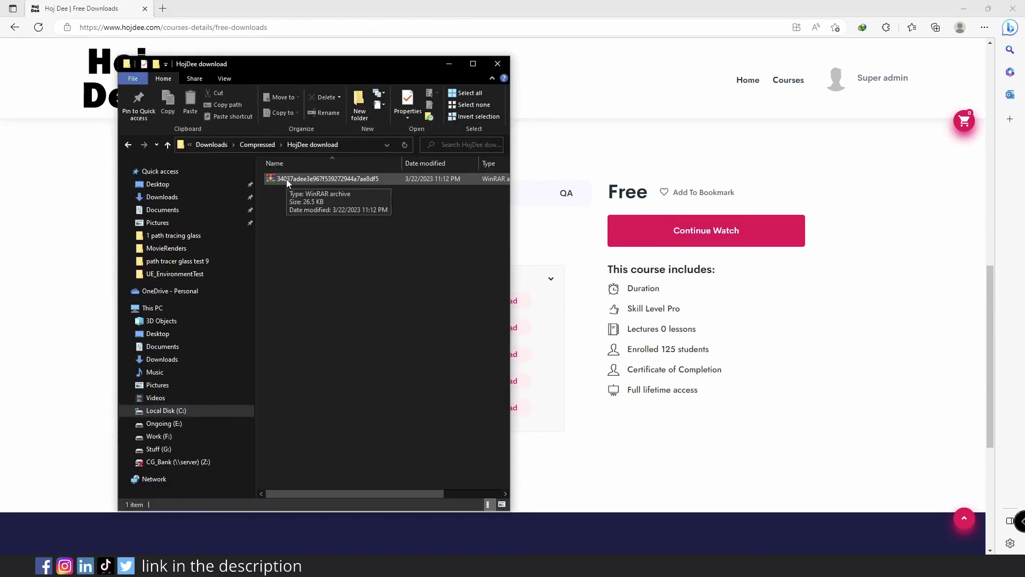
Step: Extract the downloaded glass materials archive in place and transfer its HojDee folder into the UE_EnvironmentTest project's Content folder
right_click(286, 178)
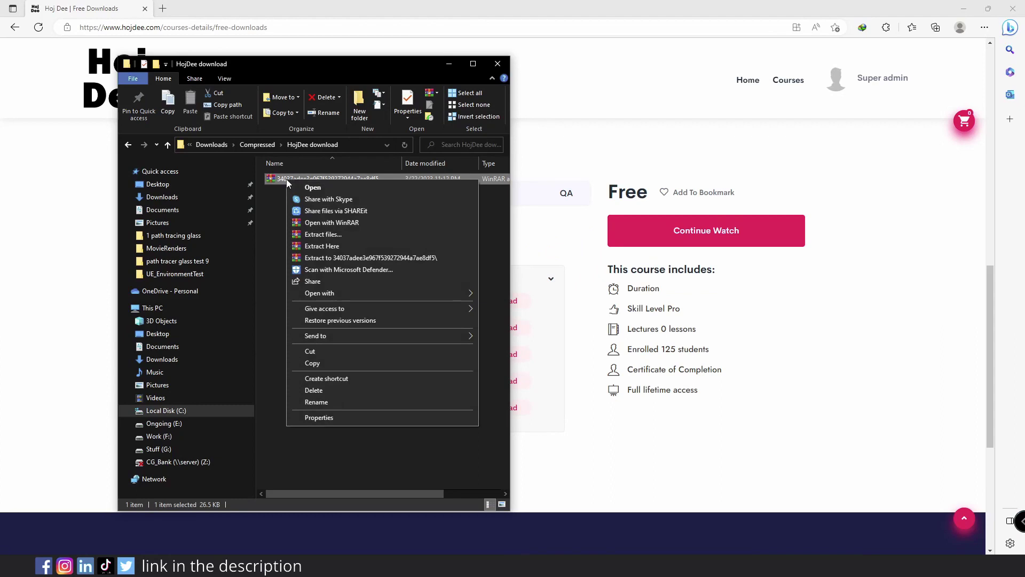
left_click(321, 246)
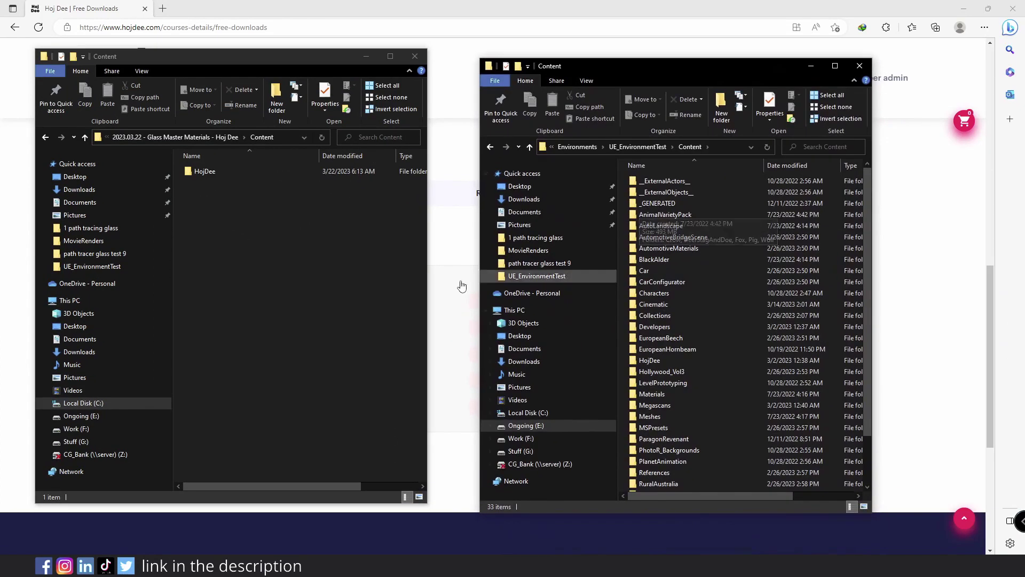
left_click_drag(755, 60, 899, 18)
left_click_drag(628, 459, 509, 541)
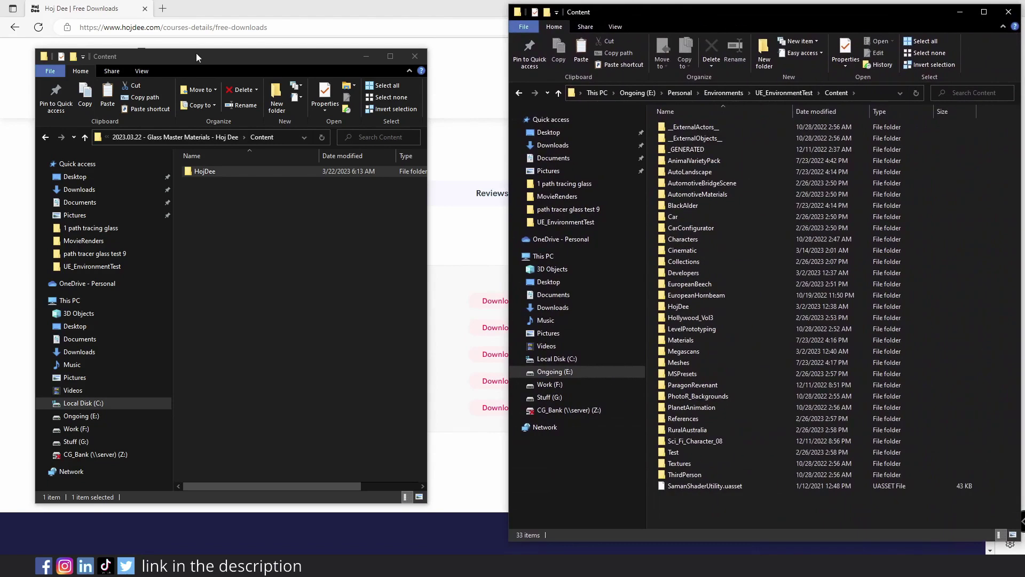
left_click_drag(199, 57, 166, 13)
left_click_drag(394, 460, 483, 545)
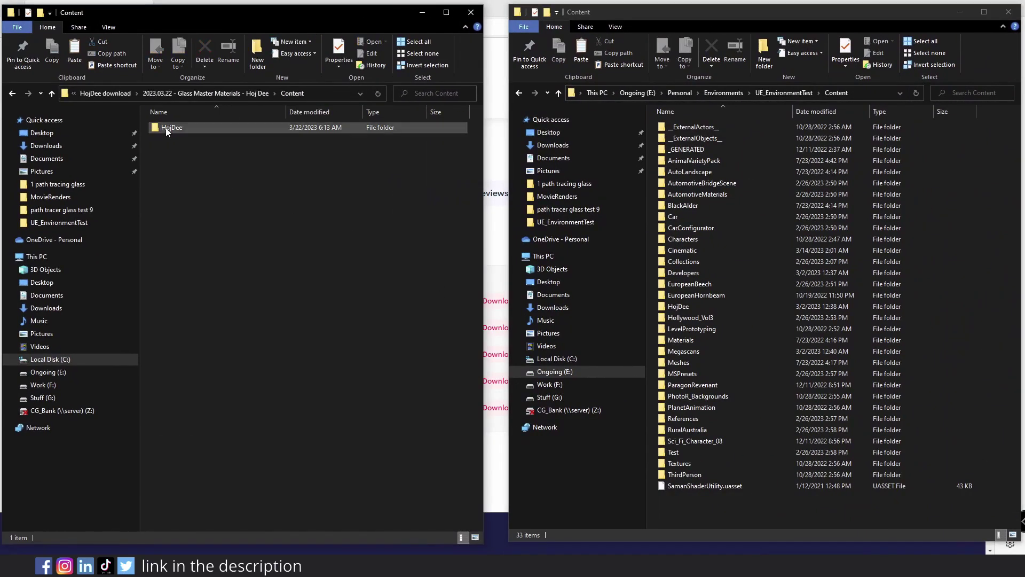
left_click_drag(169, 128, 687, 505)
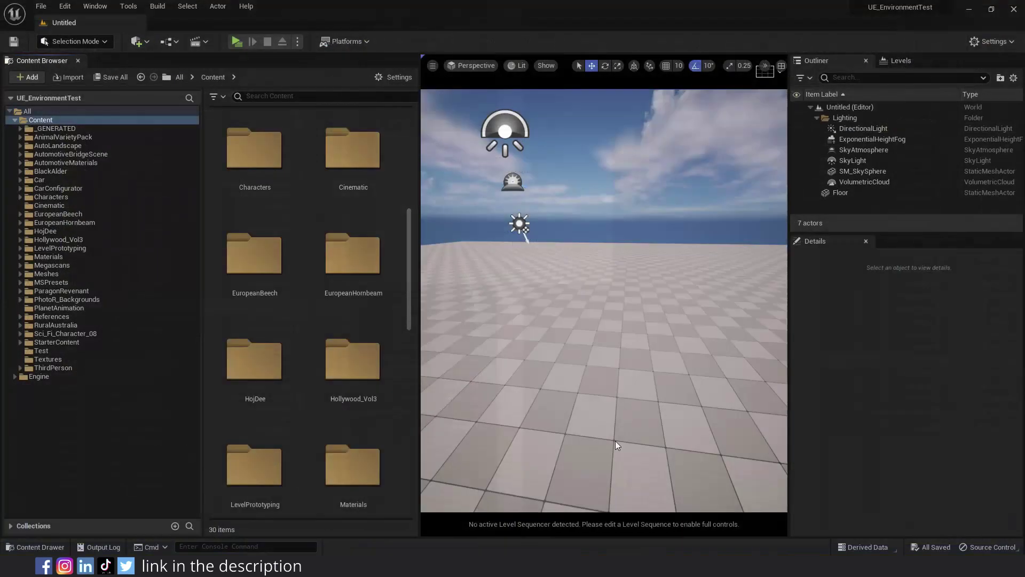
Step: Switch to Unreal Editor, open the HojDee/Materials/_Masters folder and widen the asset view around the glass master materials
double_click(272, 364)
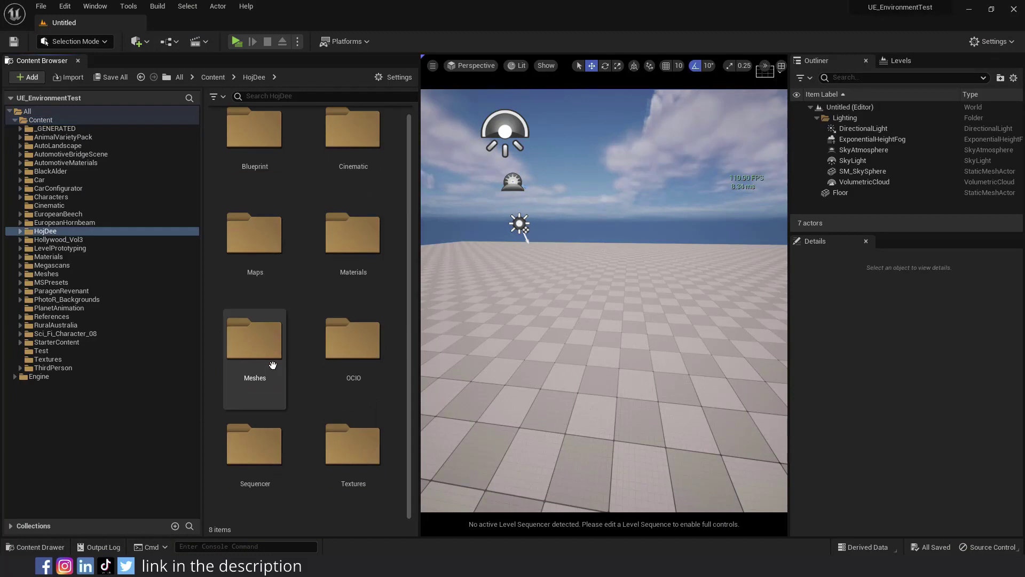
double_click(351, 243)
double_click(243, 163)
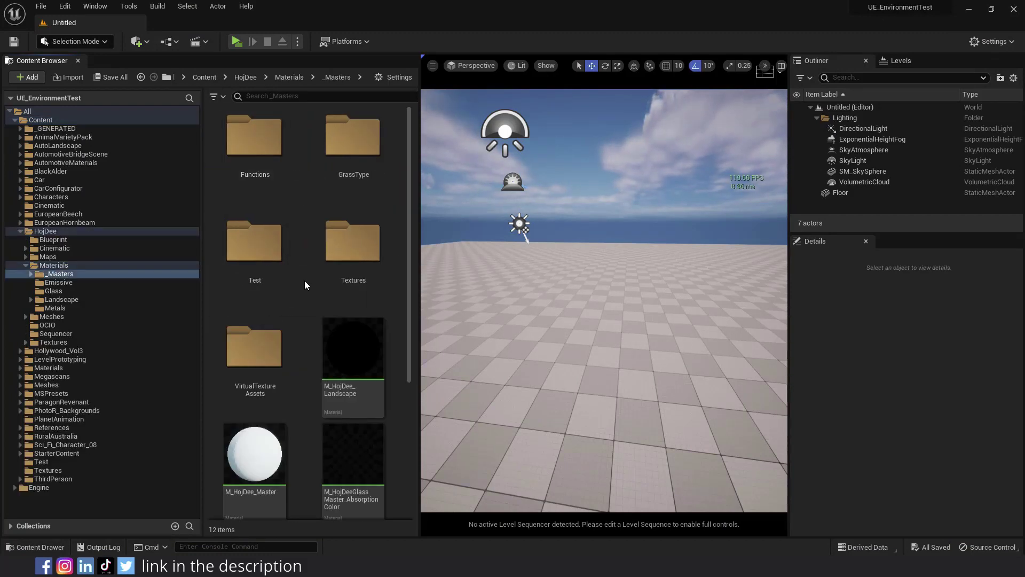
scroll(352, 267, "down", 3)
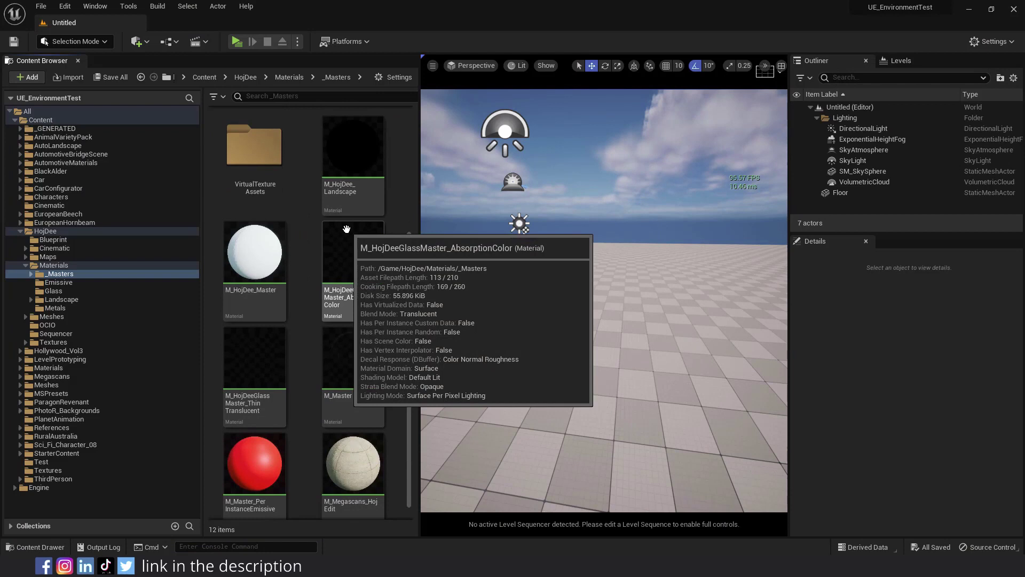
left_click(352, 257)
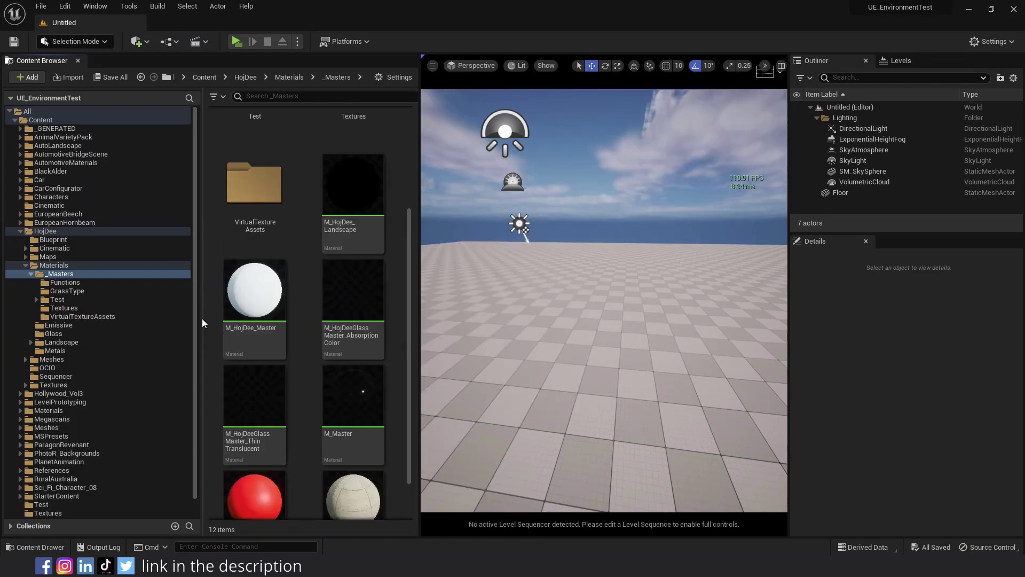
left_click_drag(202, 319, 171, 313)
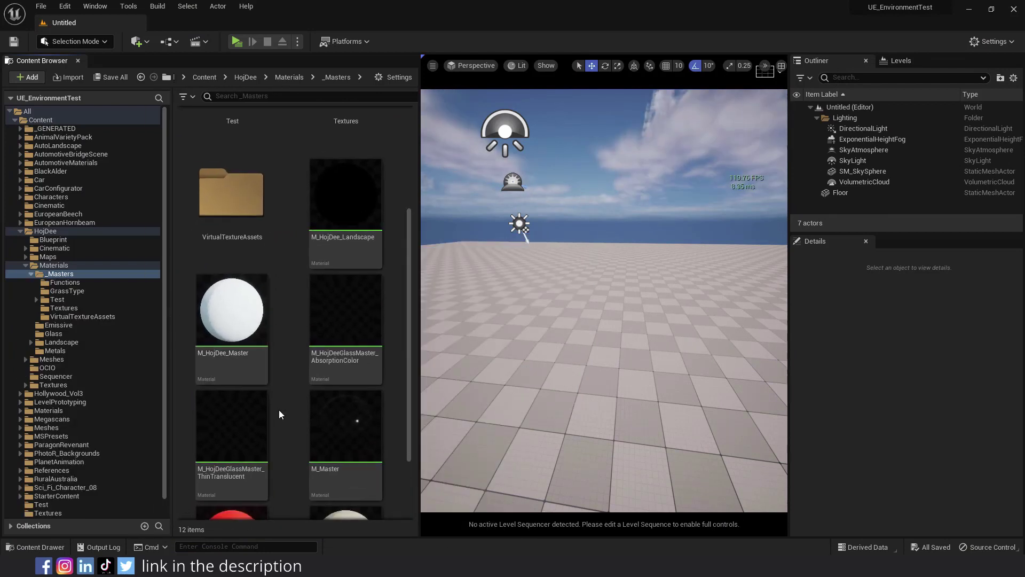
Step: Create a material instance of M_HojDeeGlassMaster_ThinTranslucent, move it into the Test subfolder of _Masters and open that folder
right_click(242, 427)
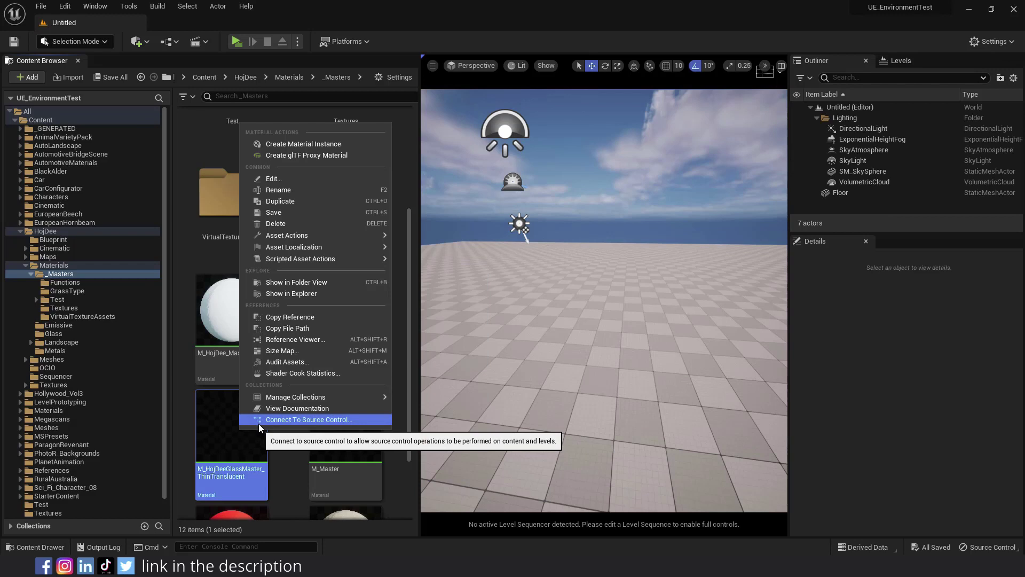
left_click(315, 142)
left_click_drag(345, 427, 57, 300)
left_click(77, 322)
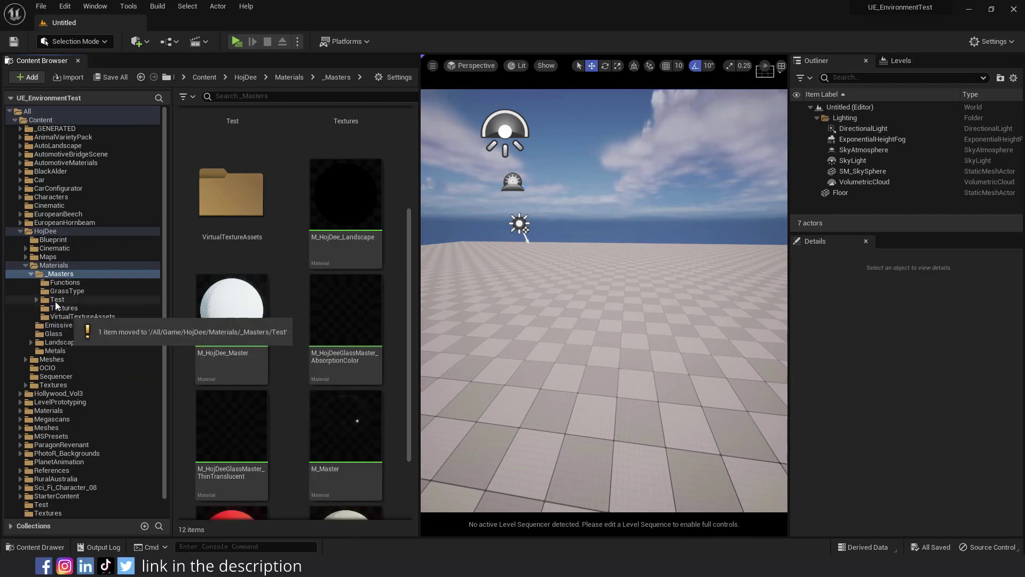
left_click(57, 301)
Step: Open the recent level LVL_Env4_Main
left_click(41, 7)
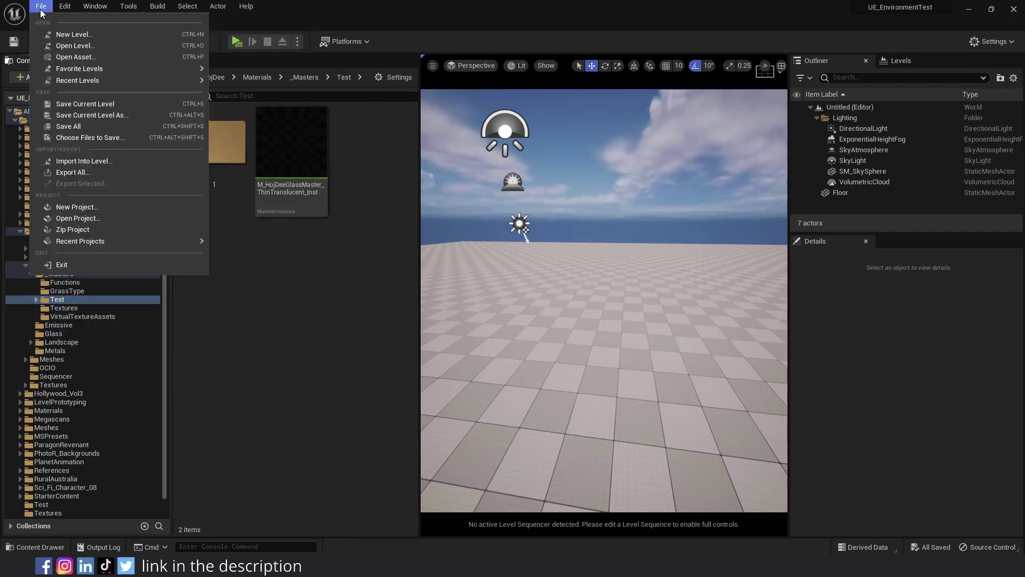
mouse_move(84, 81)
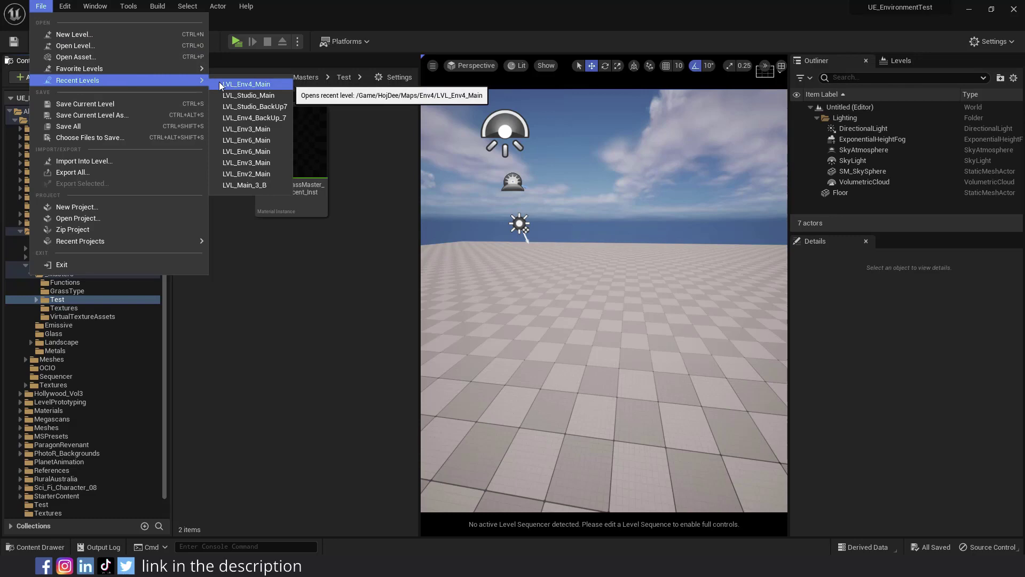
left_click(257, 85)
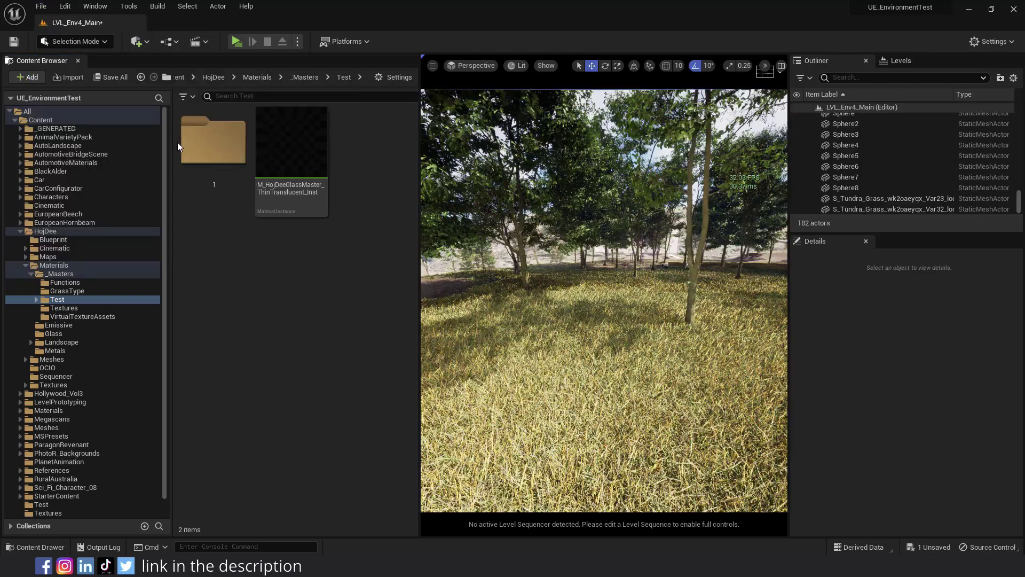
Step: Place a sphere shape above the grass in the level, bring it into close view and deselect it
mouse_move(179, 152)
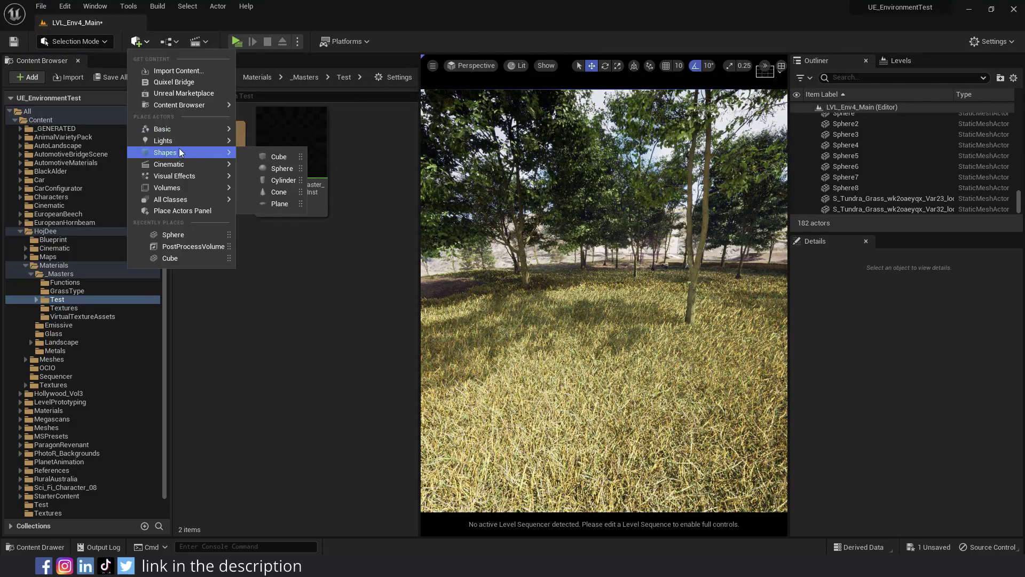
left_click_drag(280, 168, 592, 408)
key("f")
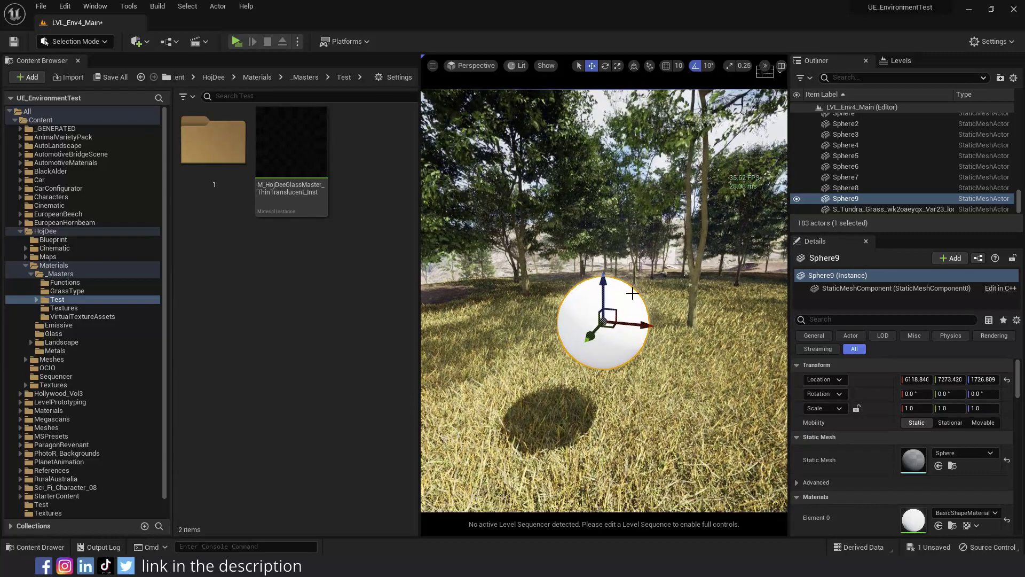
key("Escape")
mouse_move(632, 293)
right_mouse_down()
mouse_move(630, 281)
mouse_move(619, 284)
right_mouse_up()
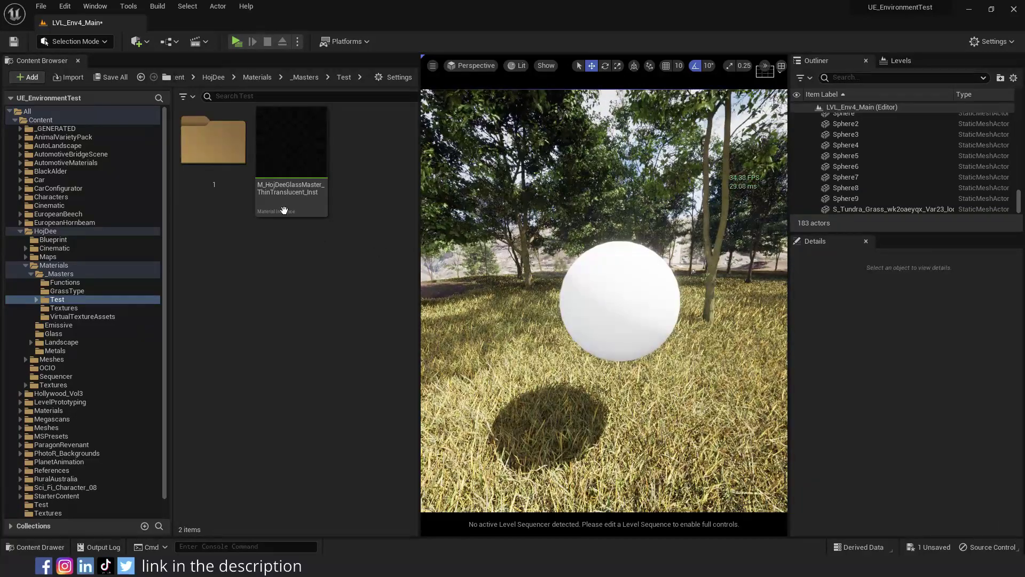
Step: Apply the M_HojDeeGlassMaster_ThinTranslucent_Inst material instance to the new sphere
left_click_drag(283, 209, 614, 302)
mouse_move(637, 301)
right_mouse_down()
mouse_move(644, 308)
mouse_move(638, 302)
right_mouse_up()
left_click_drag(638, 259, 638, 243)
Step: Open M_HojDeeGlassMaster_ThinTranslucent_Inst beside the viewport and enable the overrides for IOR, Metallic, Opacity and Specular
double_click(292, 160)
left_click_drag(654, 17, 114, 112)
scroll(228, 341, "down", 8)
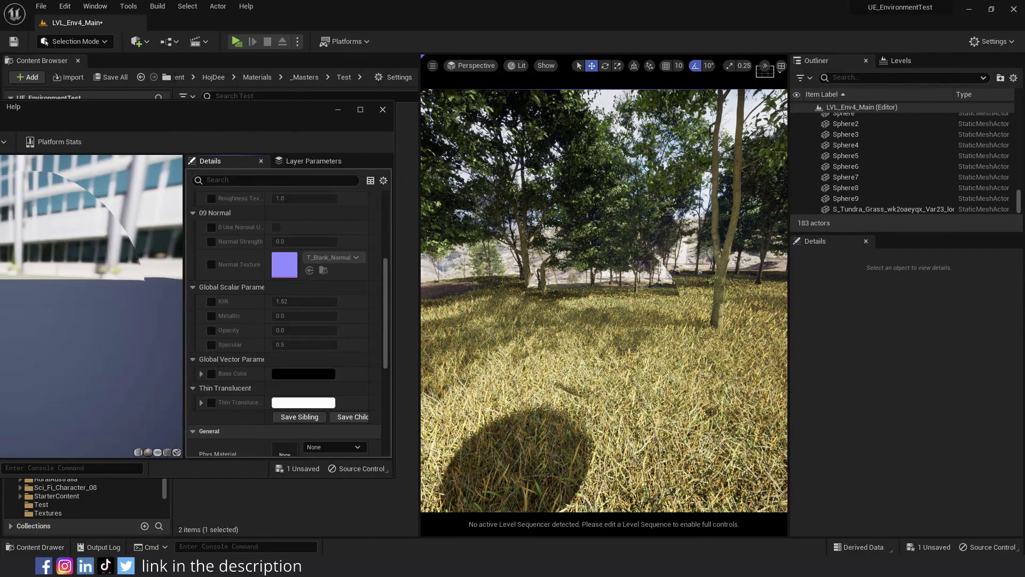
left_click(211, 268)
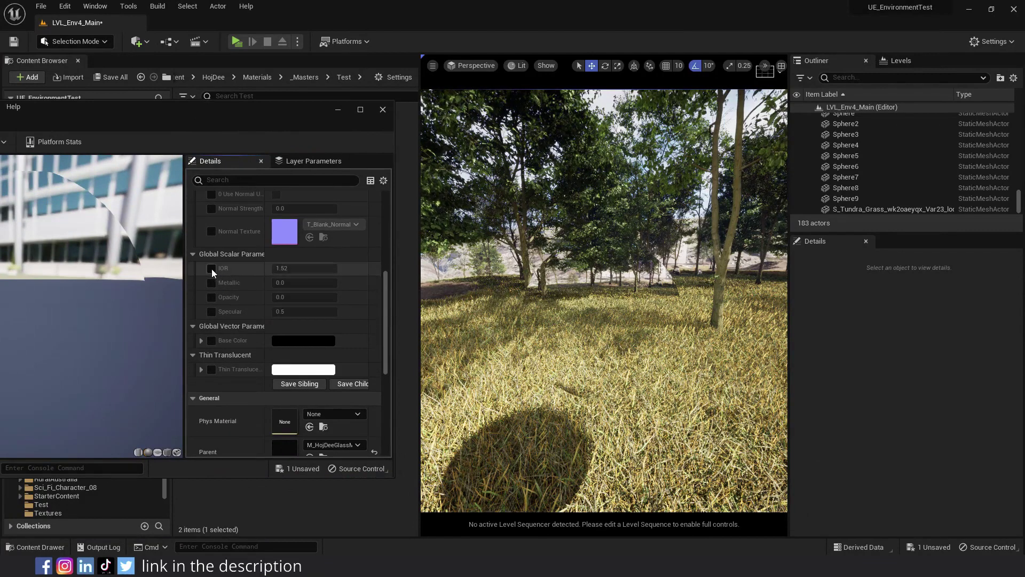
left_click(211, 282)
left_click(212, 297)
left_click(212, 311)
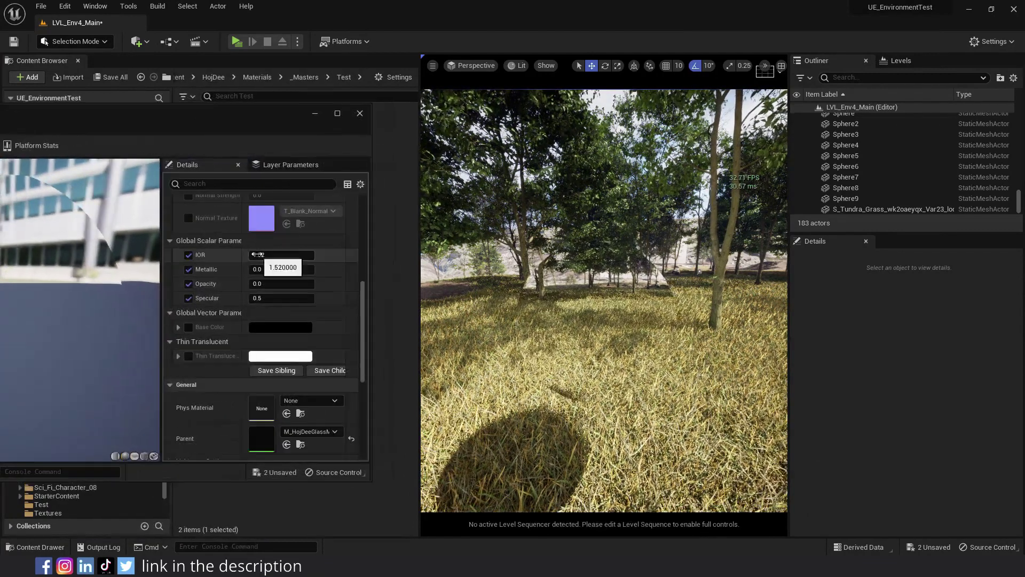
Step: Set the glass instance's IOR to 1
left_click(243, 258)
key("ctrl+c")
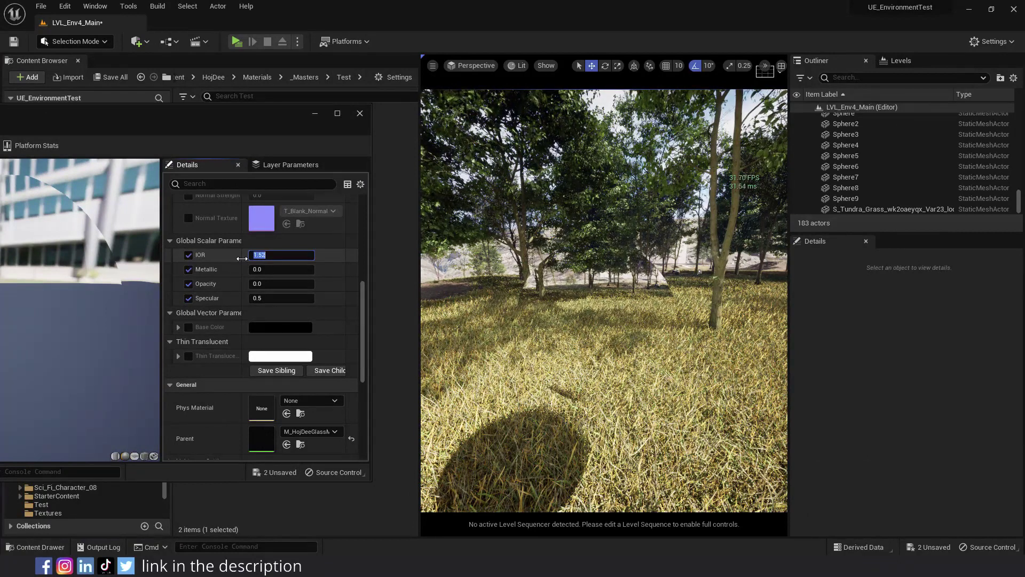
type("1")
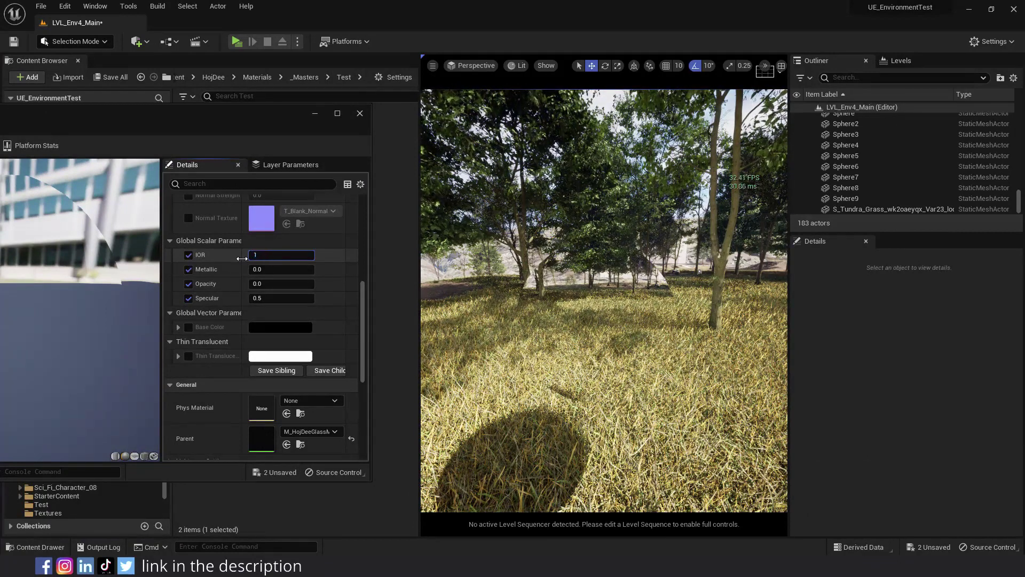
key("Return")
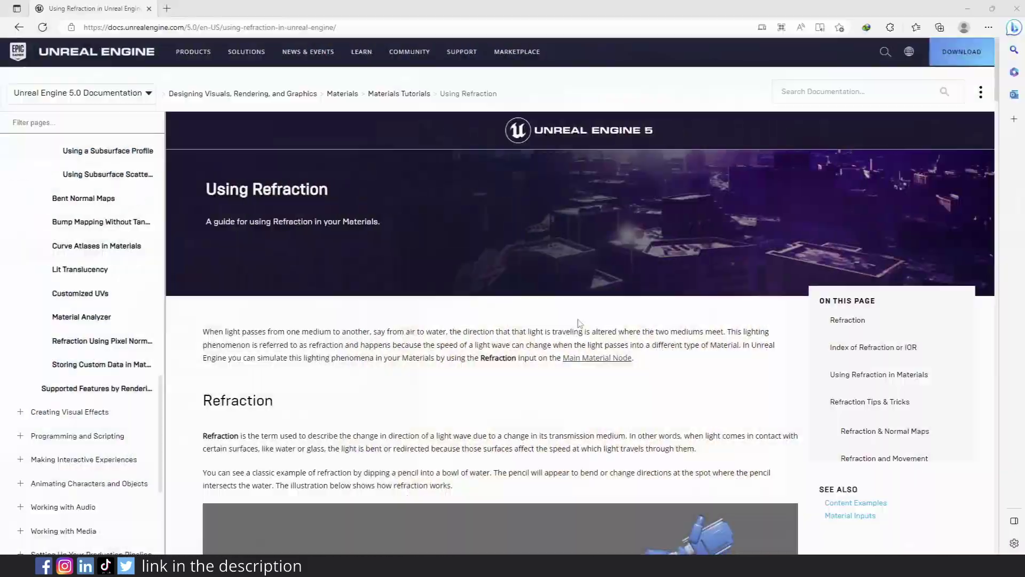
Step: Set the glass instance's IOR to 1.52, the value for glass in Unreal's refraction documentation
scroll(348, 335, "down", 10)
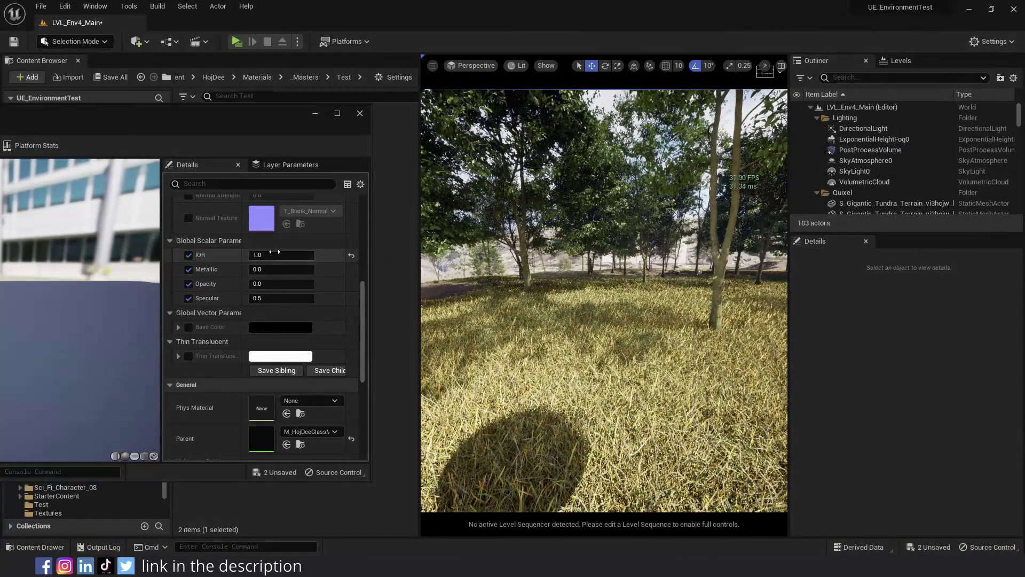
left_click(275, 252)
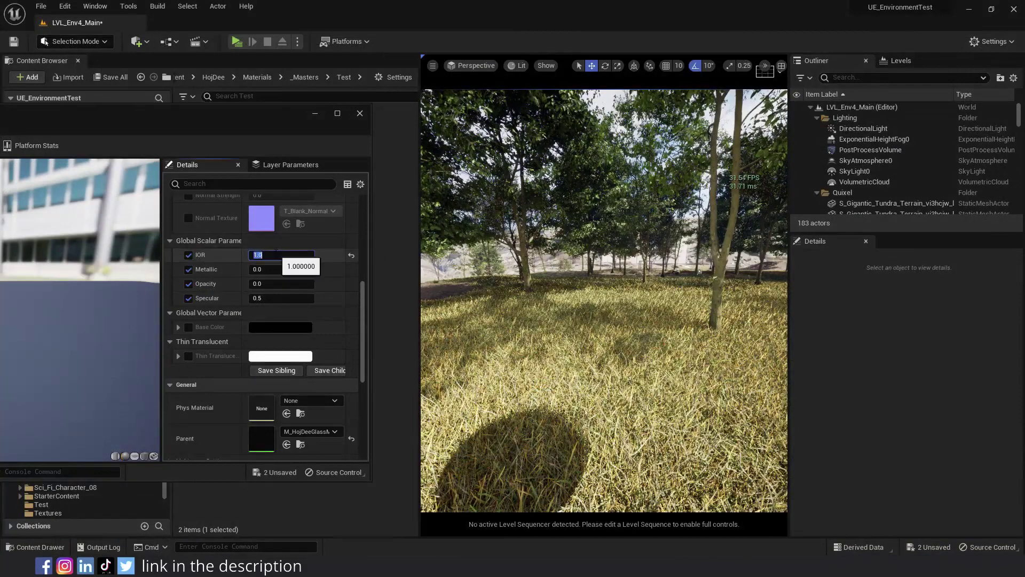
key("ctrl+v")
key("Return")
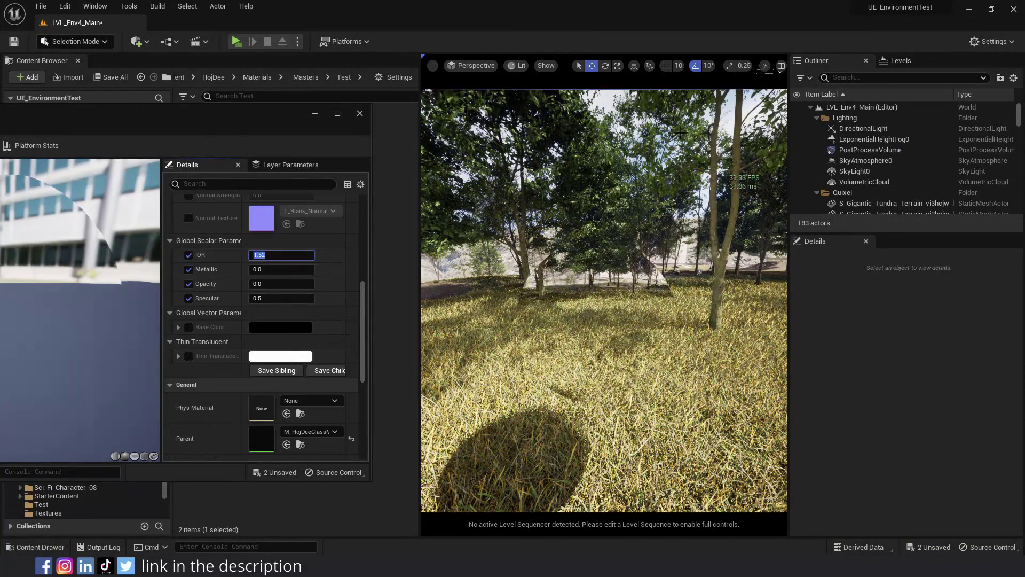
Step: Filter the level's actors by "post", select the PostProcessVolume and bring its Translucency settings into view
left_click(854, 77)
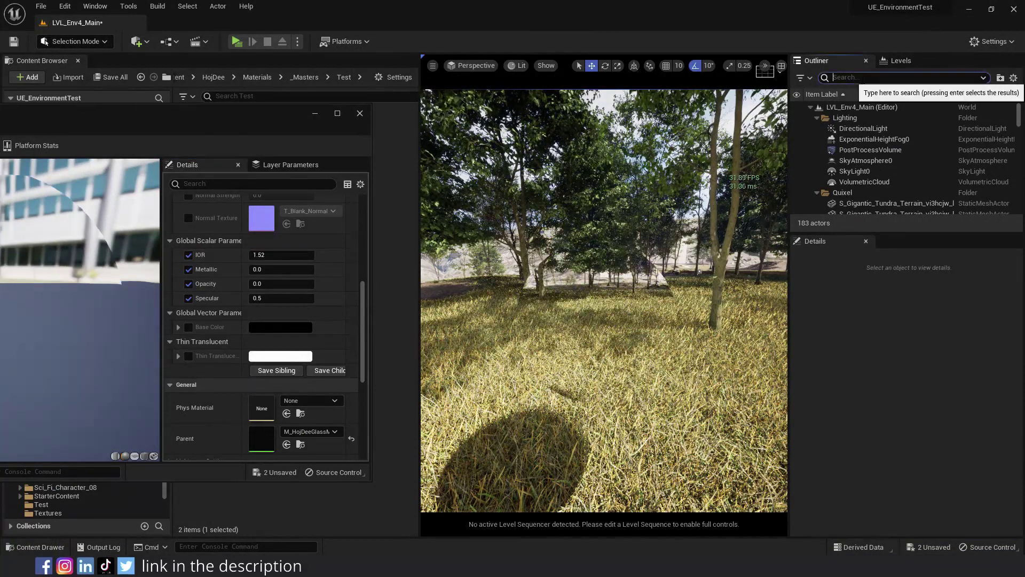
type("post")
left_click(860, 129)
right_click_drag(833, 389, 848, 423)
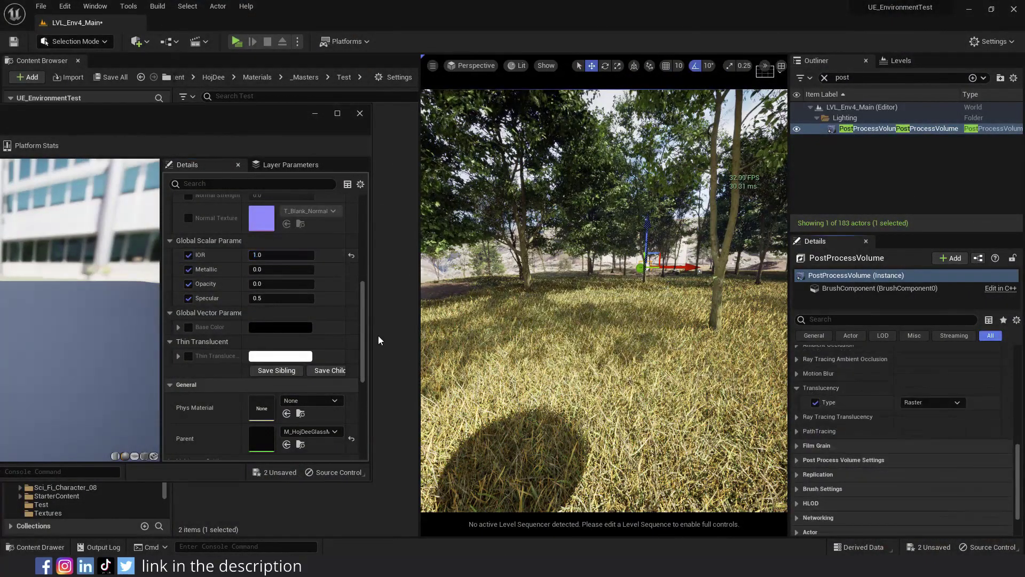
Step: Set the glass instance's Opacity to 0.2
left_click(270, 284)
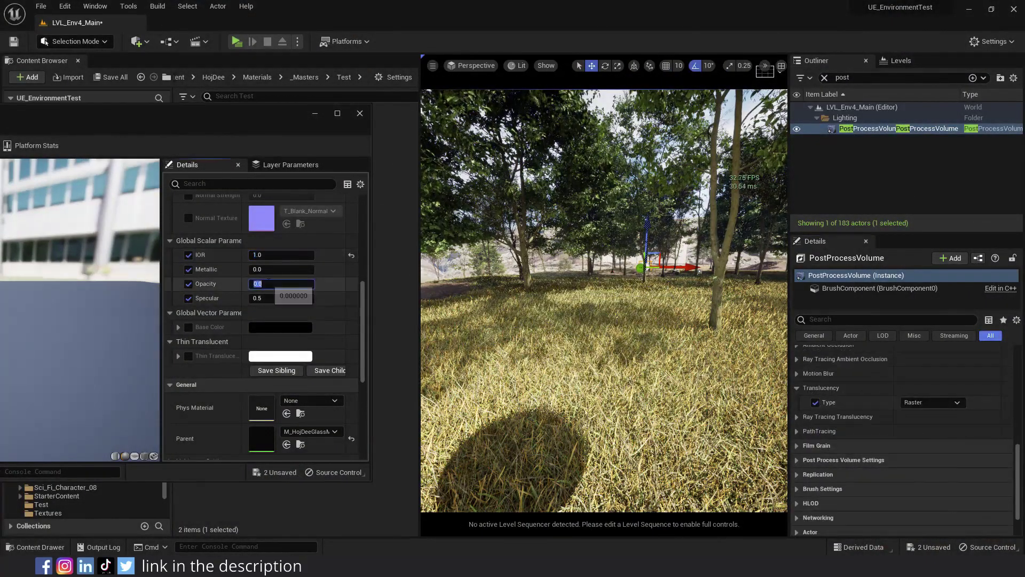
type("0.2")
key("Return")
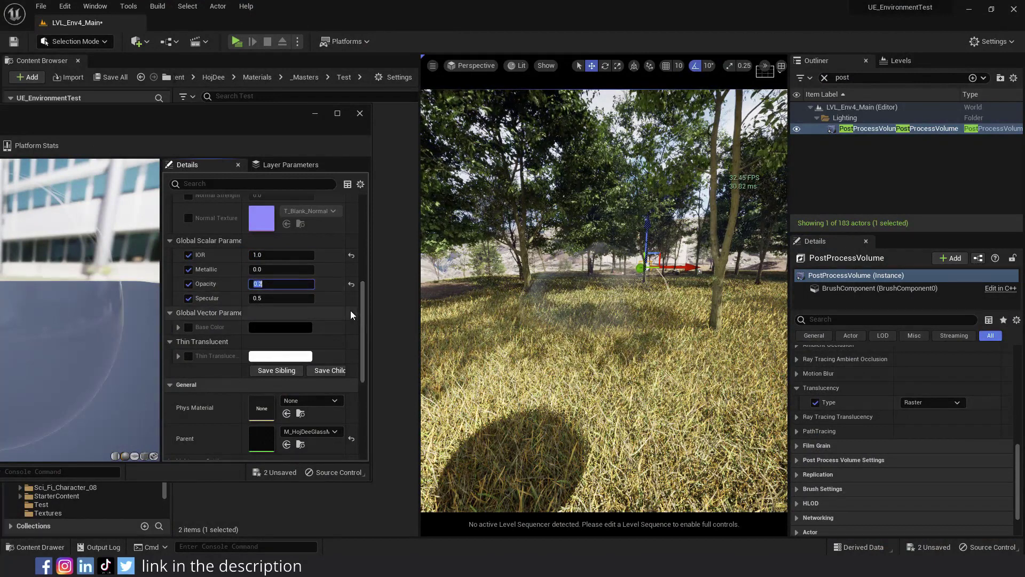
Step: Override and enable High Quality Translucency Reflections in the PostProcessVolume's Lumen Reflections settings
scroll(854, 427, "up", 5)
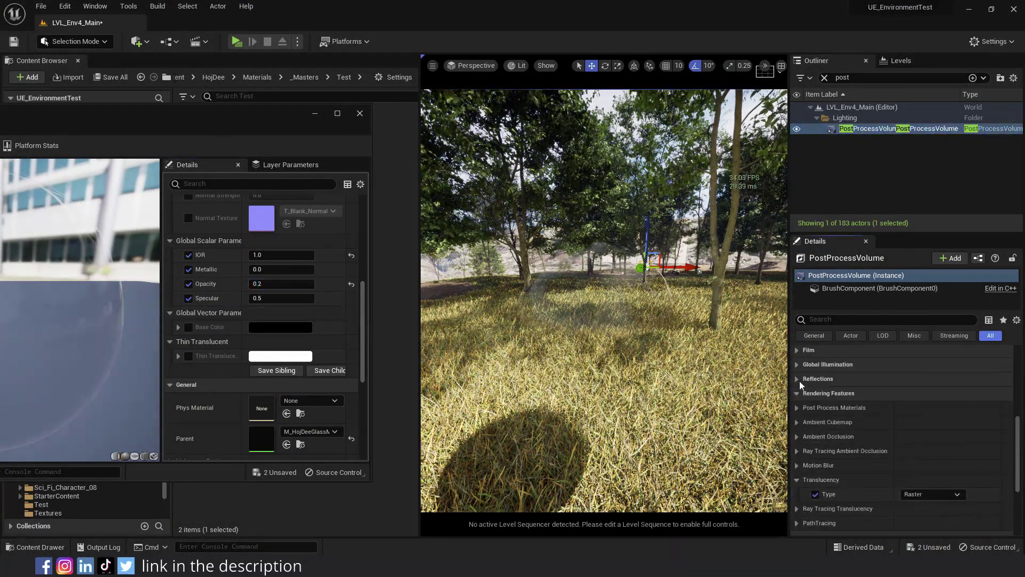
left_click(797, 378)
left_click(799, 408)
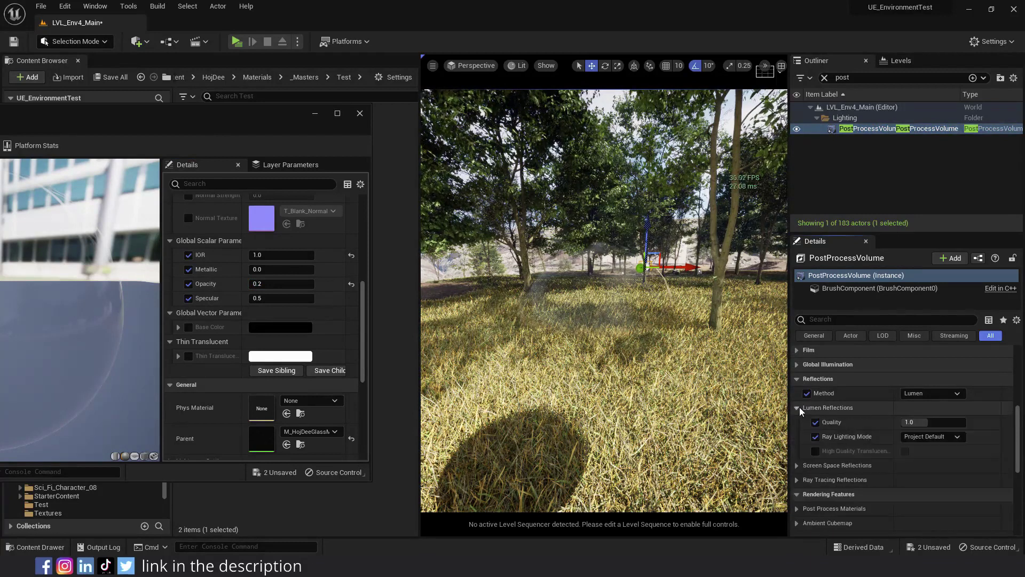
left_click(815, 450)
left_click(904, 451)
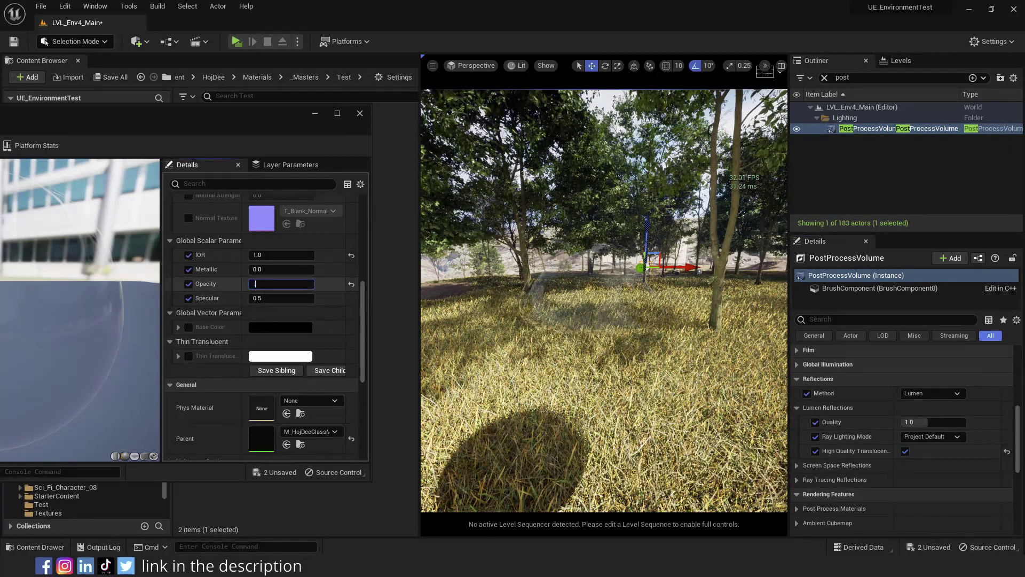
Step: Set the glass instance's Opacity to 0.5, Specular to 1 and Metallic to 0
type("0.5")
key("Return")
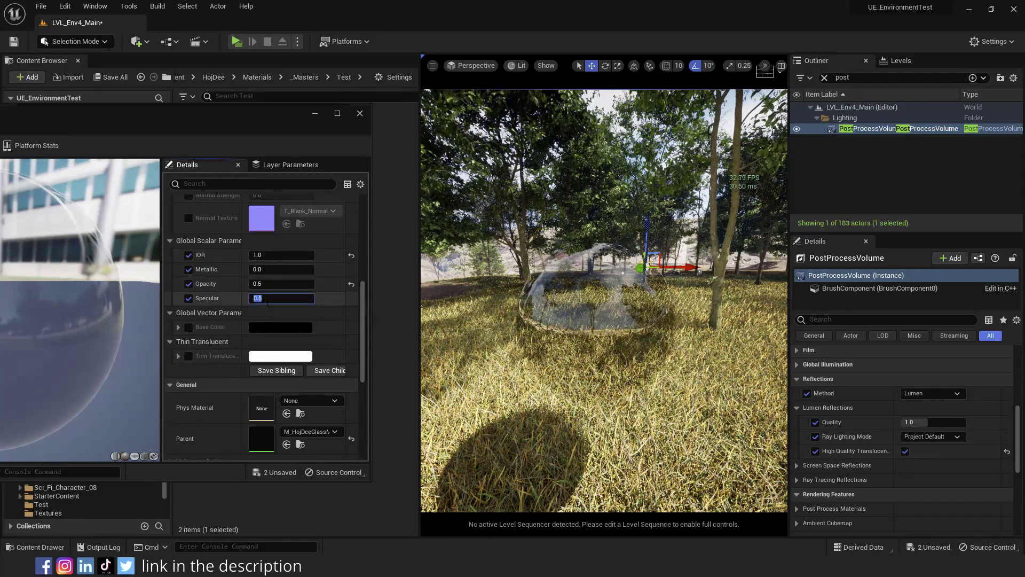
type("1")
key("Return")
left_click(273, 269)
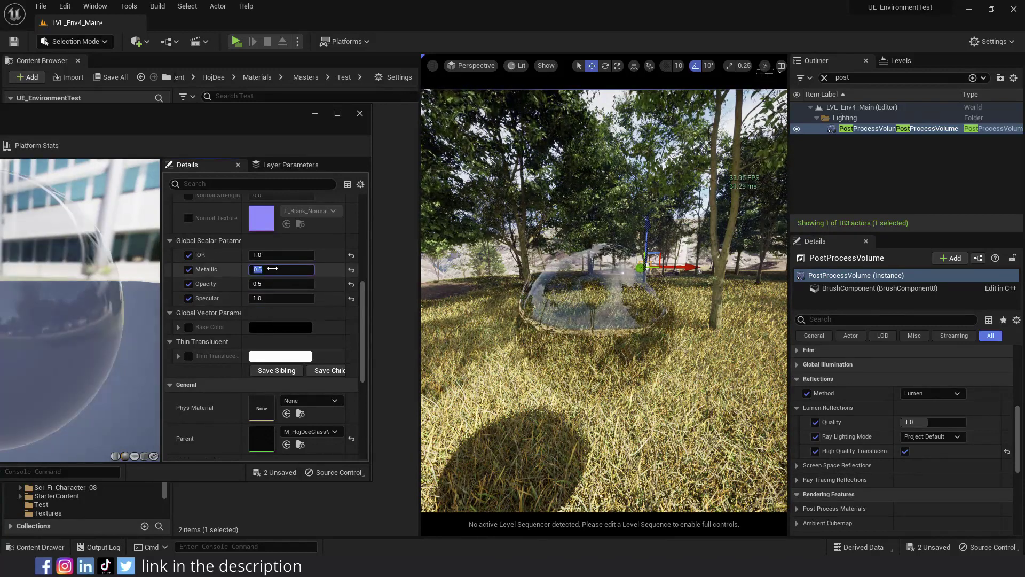
type("0")
key("Return")
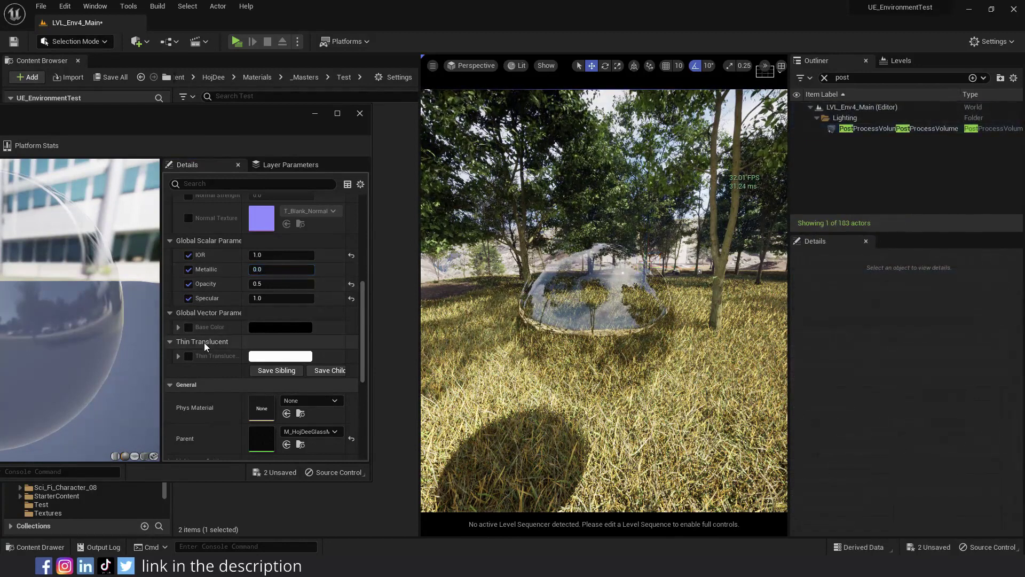
Step: Enable the glass instance's Base Color override, try out tints in the color picker and discard the color change
right_click_drag(203, 342, 203, 318)
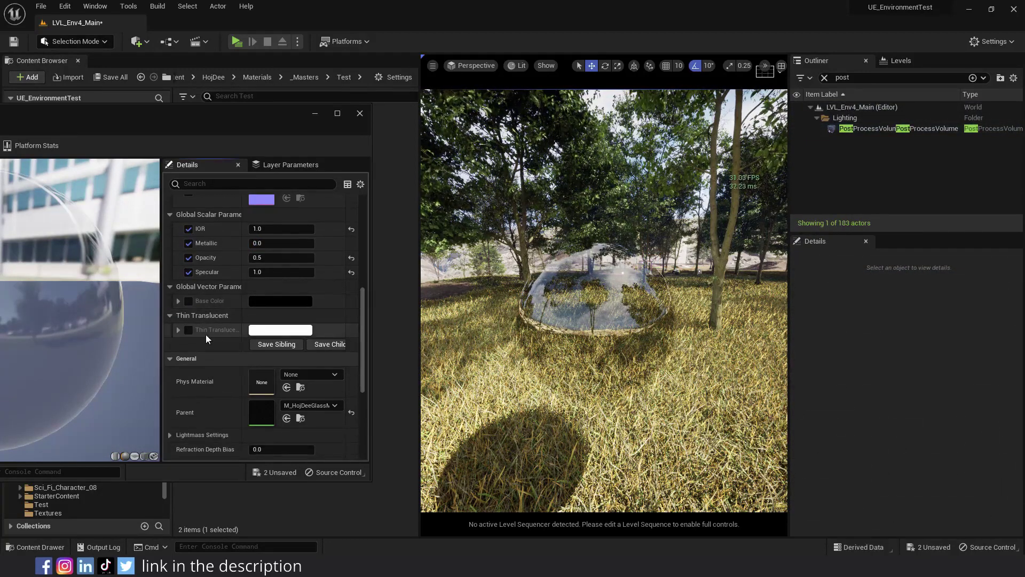
left_click(189, 301)
left_click(258, 301)
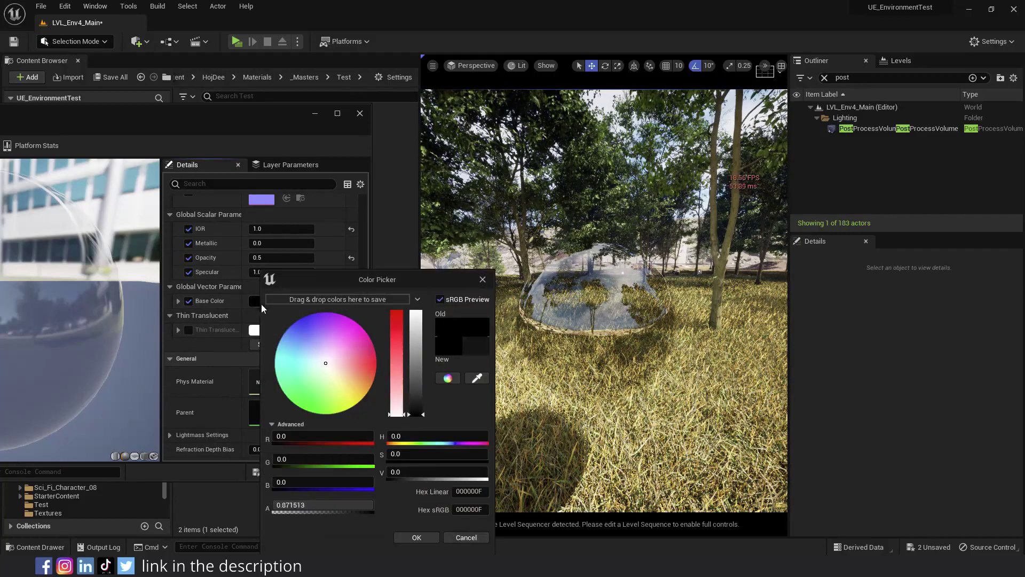
left_click(312, 332)
left_click_drag(417, 372, 418, 403)
left_click(366, 369)
left_click(455, 541)
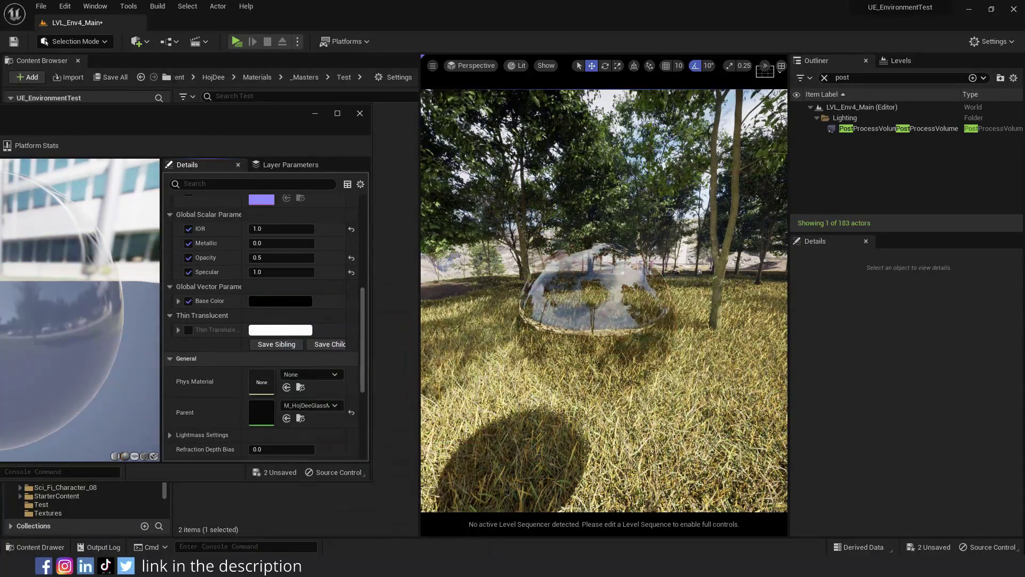
Step: Enable the Thin Translucent color and Shading Model overrides on the instance, leaving the shading model at Default Lit
left_click(190, 331)
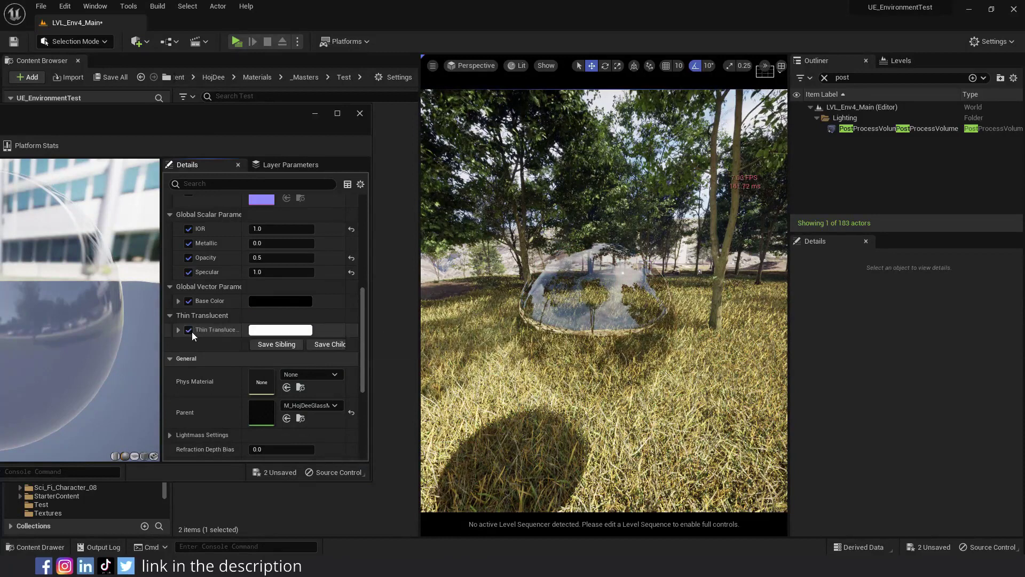
scroll(211, 345, "down", 5)
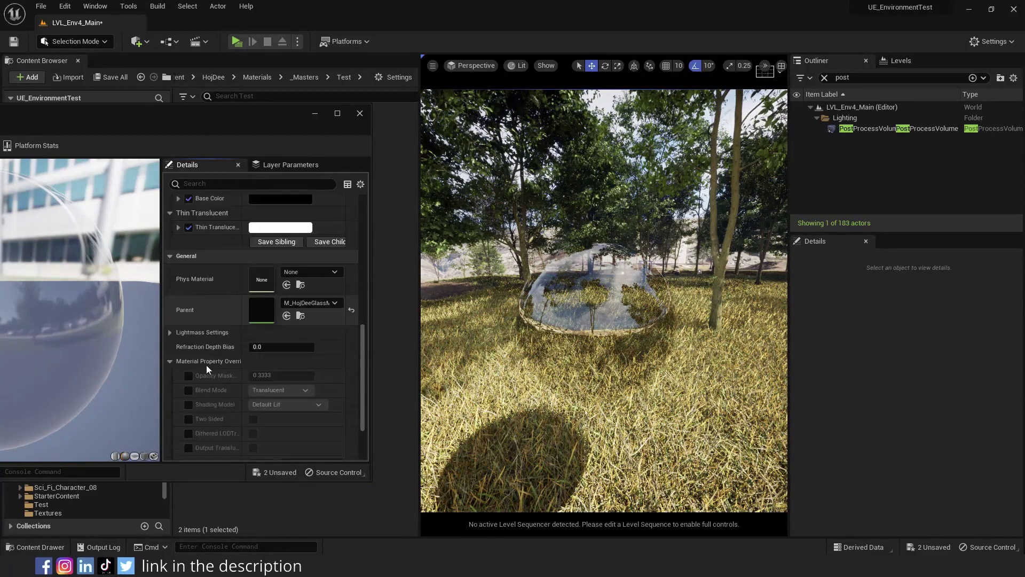
scroll(206, 313, "down", 1)
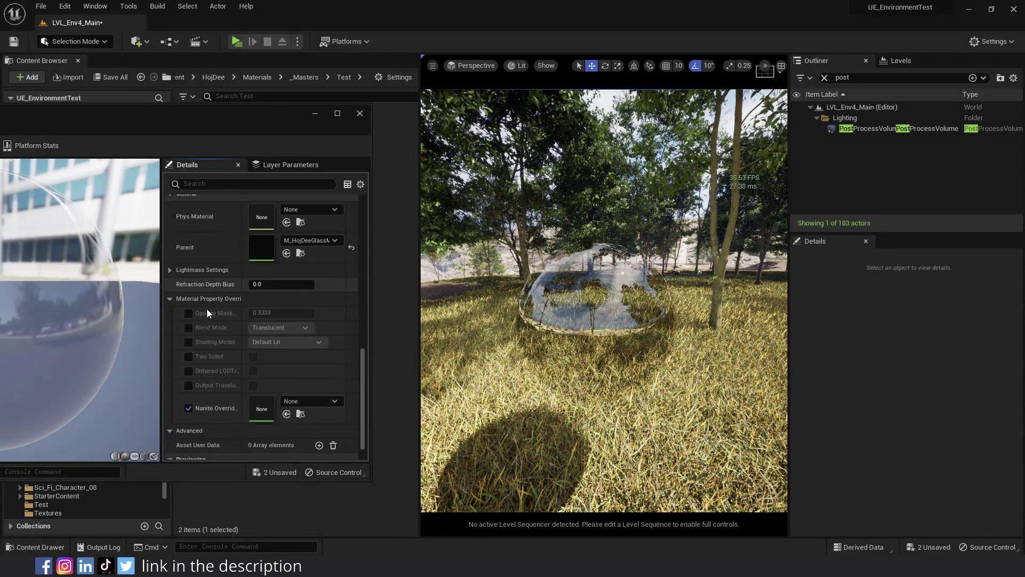
left_click(189, 341)
left_click(286, 342)
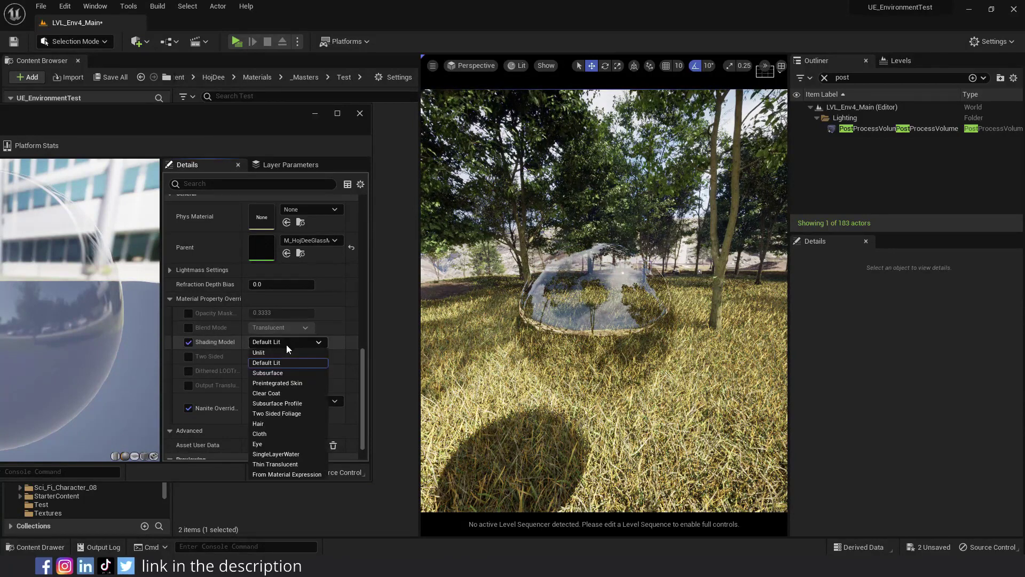
left_click(340, 342)
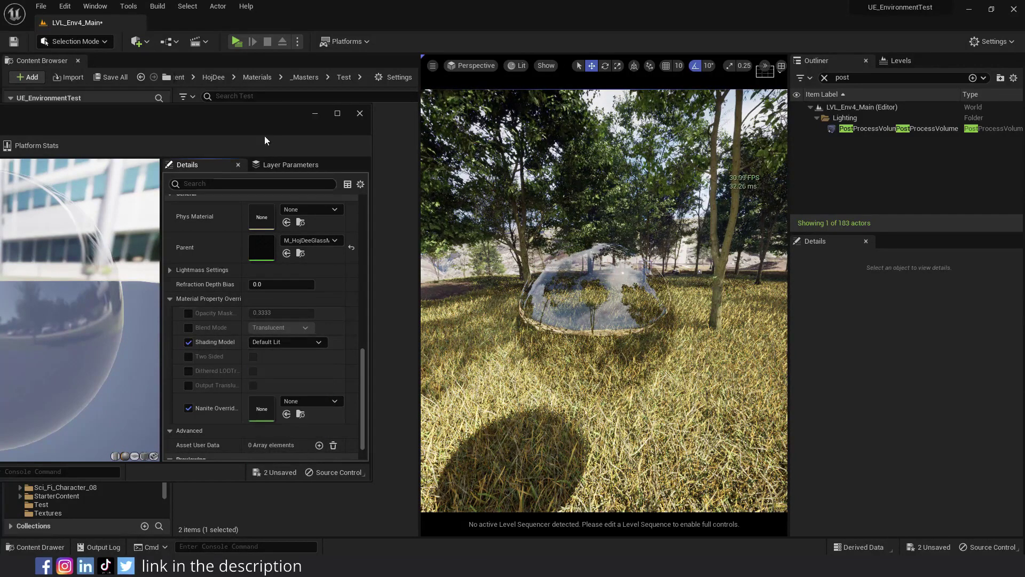
Step: Close the glass instance's editor and duplicate the material instance in the Test folder
left_click(359, 114)
key("ctrl+d")
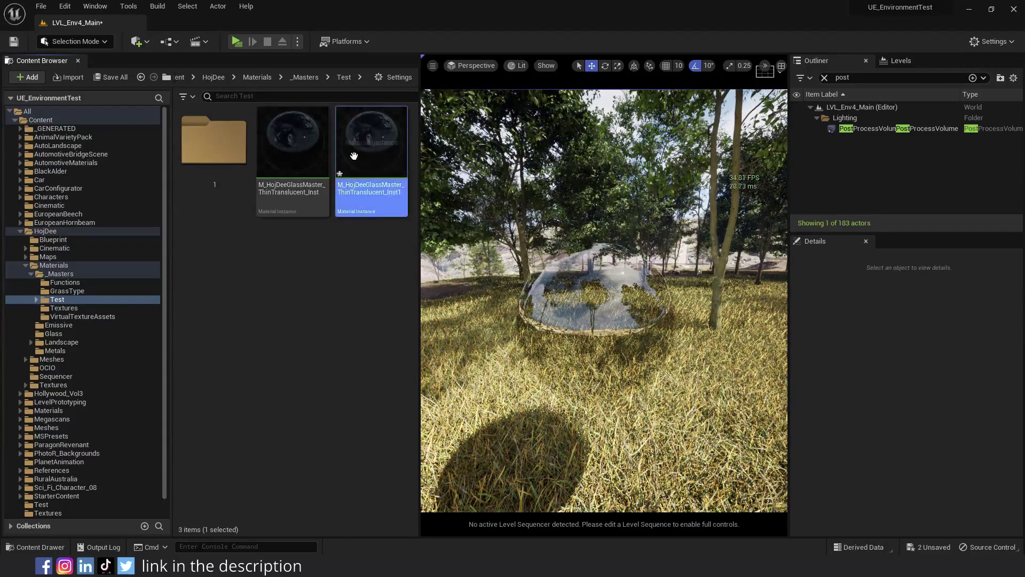
Step: Duplicate the glass sphere to the left of the original and apply M_HojDeeGlassMaster_ThinTranslucent_Inst1 to the copy
left_click(598, 292)
key("s")
mouse_move(607, 298)
right_mouse_down()
mouse_move(556, 299)
mouse_move(608, 299)
mouse_move(587, 291)
right_mouse_up()
key("w")
key("s")
left_click_drag(667, 329, 558, 322, "alt")
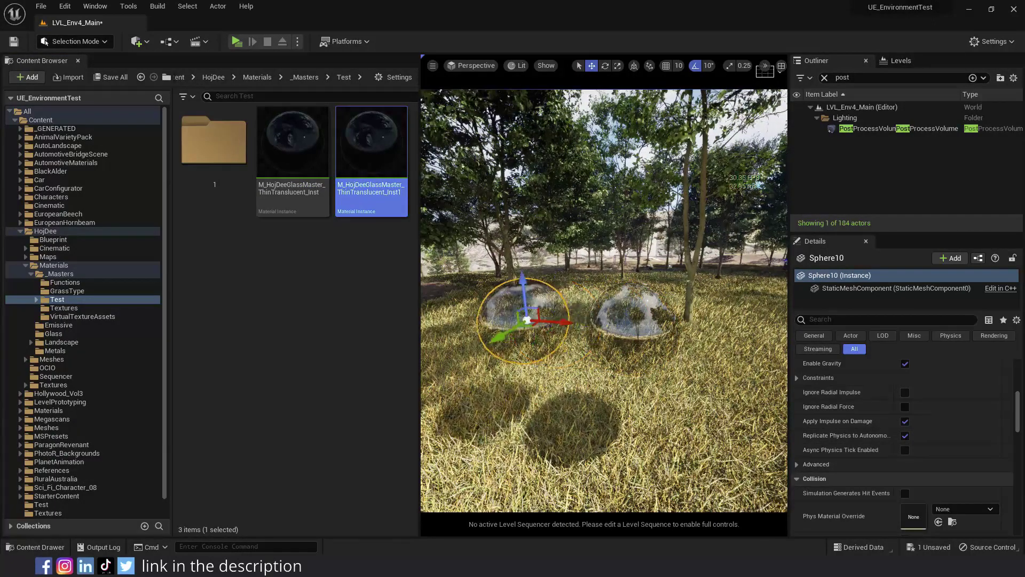
key("w")
right_click_drag(559, 323, 550, 323)
left_click_drag(372, 160, 511, 295)
Step: Open M_HojDeeGlassMaster_ThinTranslucent_Inst1 beside the viewport and set its Shading Model override to Thin Translucent
double_click(377, 161)
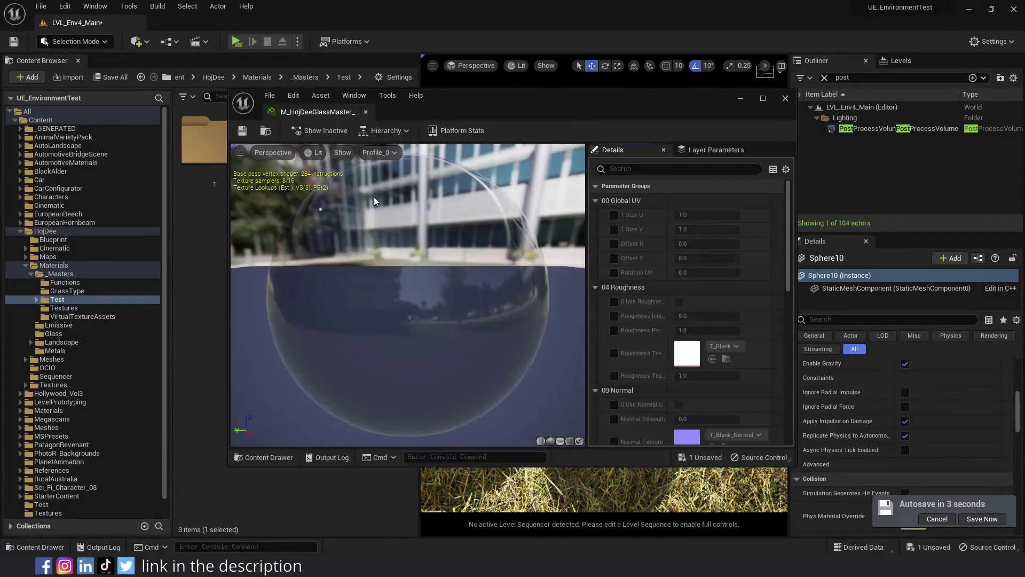
left_click_drag(597, 97, 140, 136)
scroll(240, 385, "down", 15)
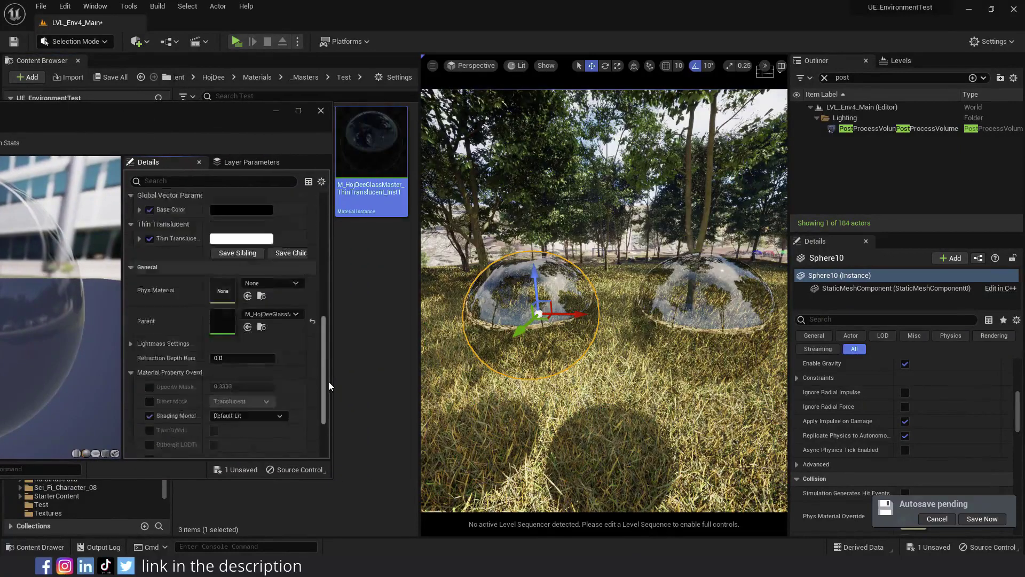
left_click(248, 301)
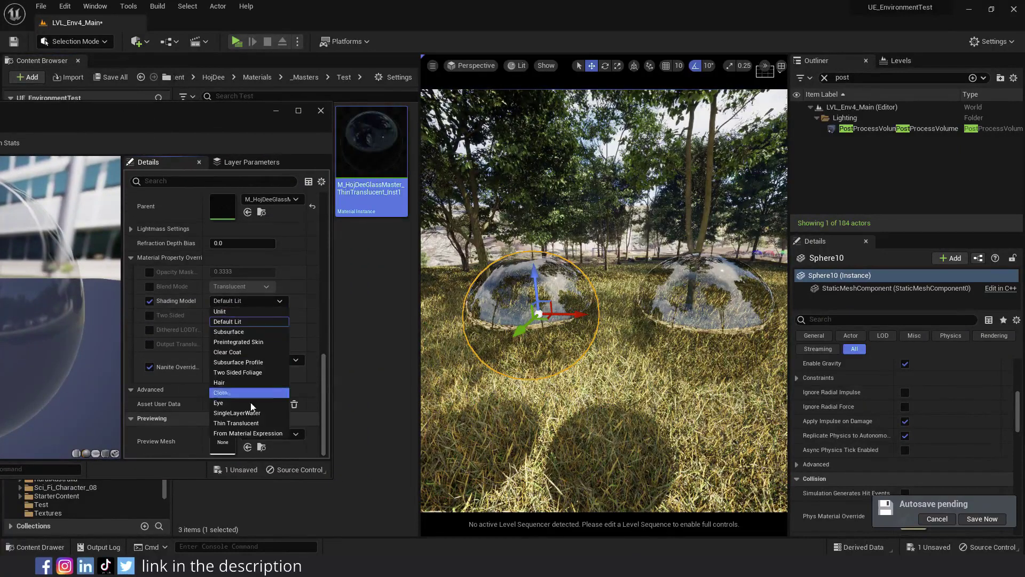
left_click(253, 422)
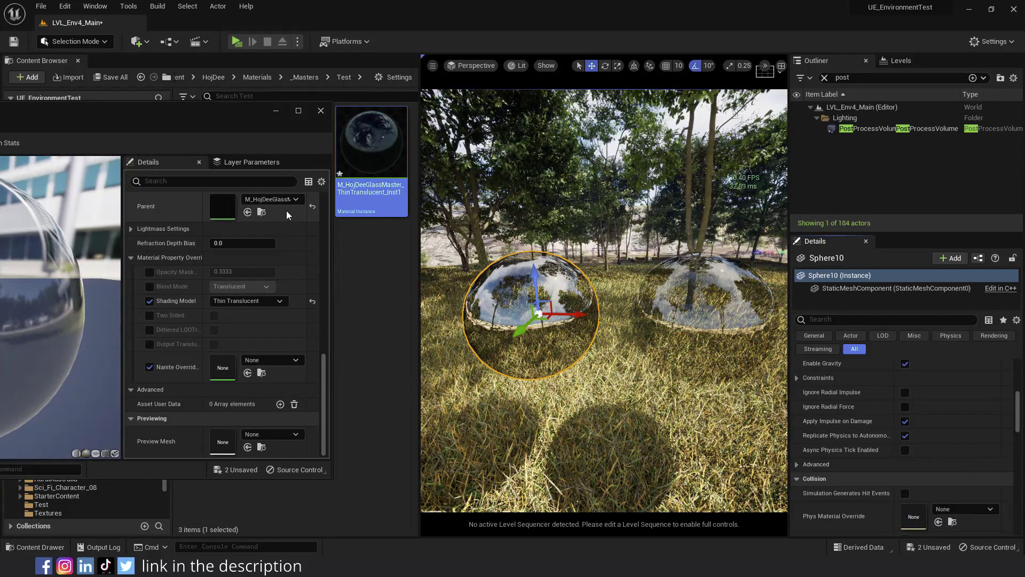
Step: Set the Opacity of the duplicated glass instance to 0
scroll(169, 454, "up", 5)
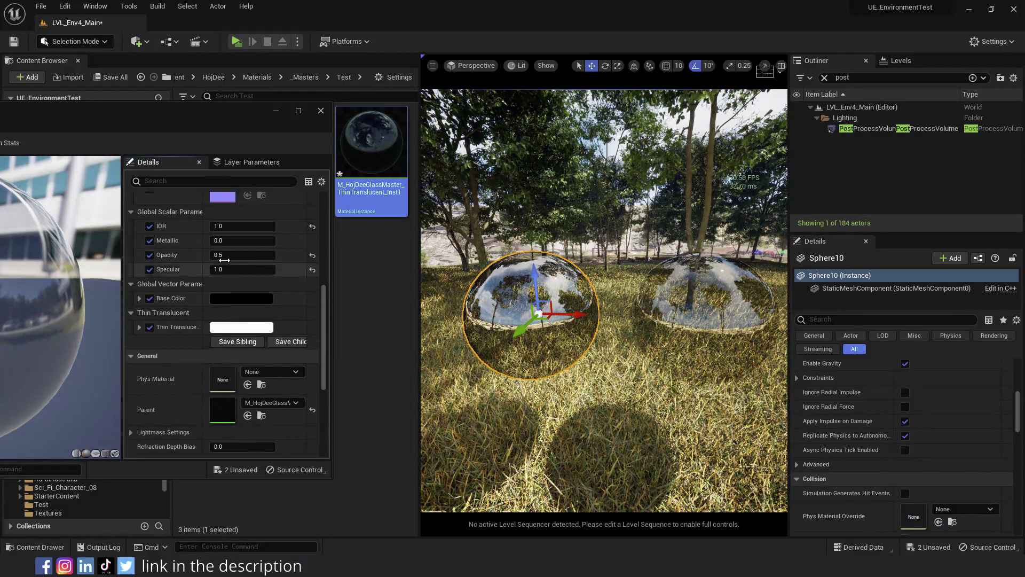
left_click(226, 258)
type("0")
key("Return")
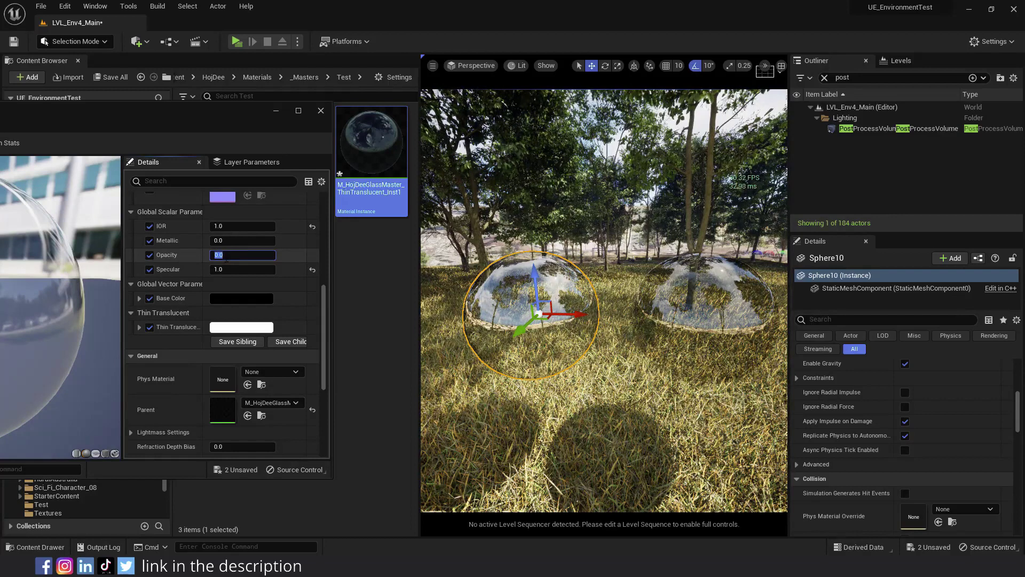
Step: Set the glass instance's Roughness Intensity to 0.352 and override its Roughness Texture with T_Perlin_Noise_M
scroll(281, 450, "up", 6)
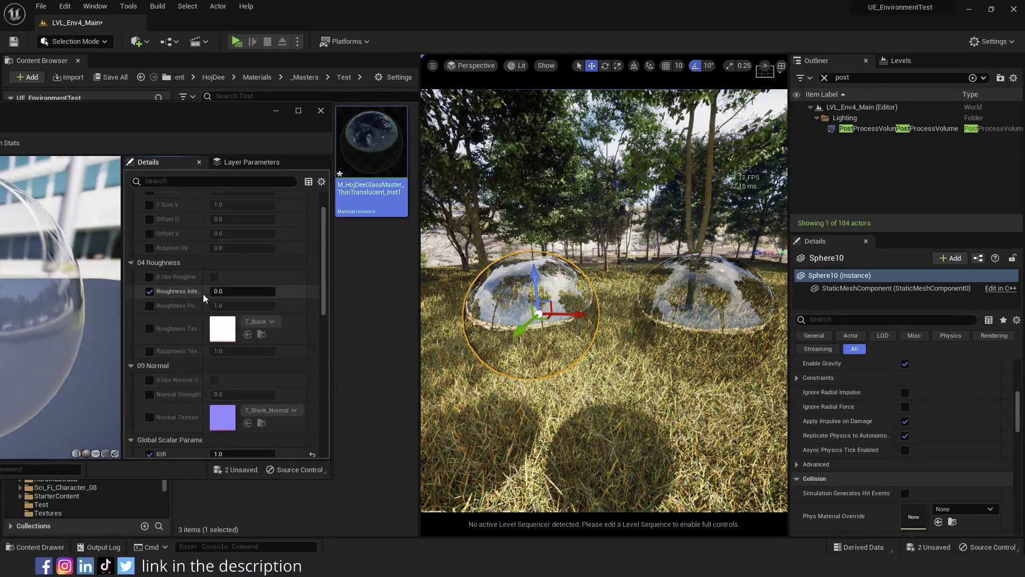
left_click_drag(204, 297, 261, 290)
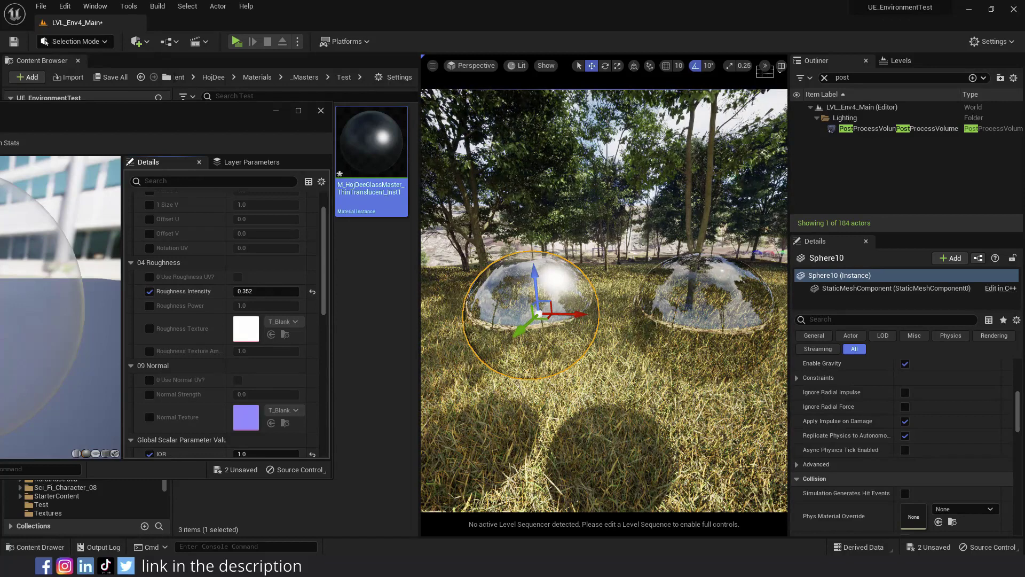
left_click(150, 328)
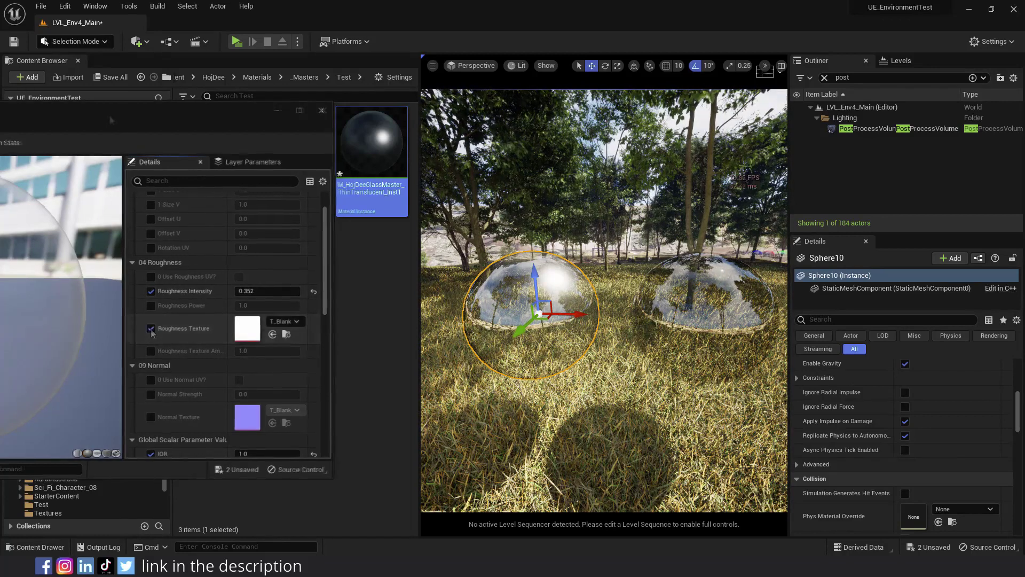
left_click(286, 321)
type("pw")
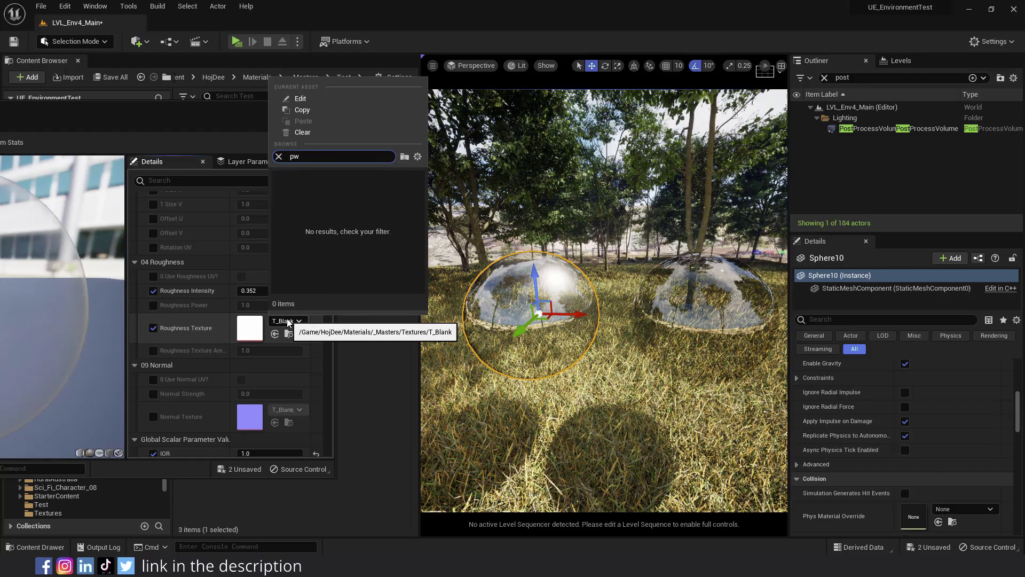
type("rlin")
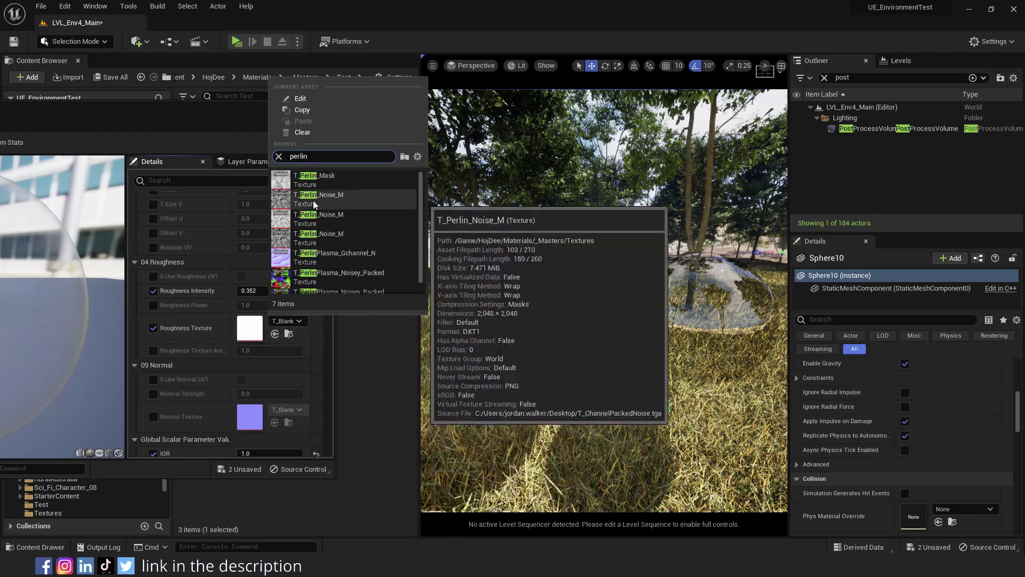
left_click(307, 200)
double_click(307, 198)
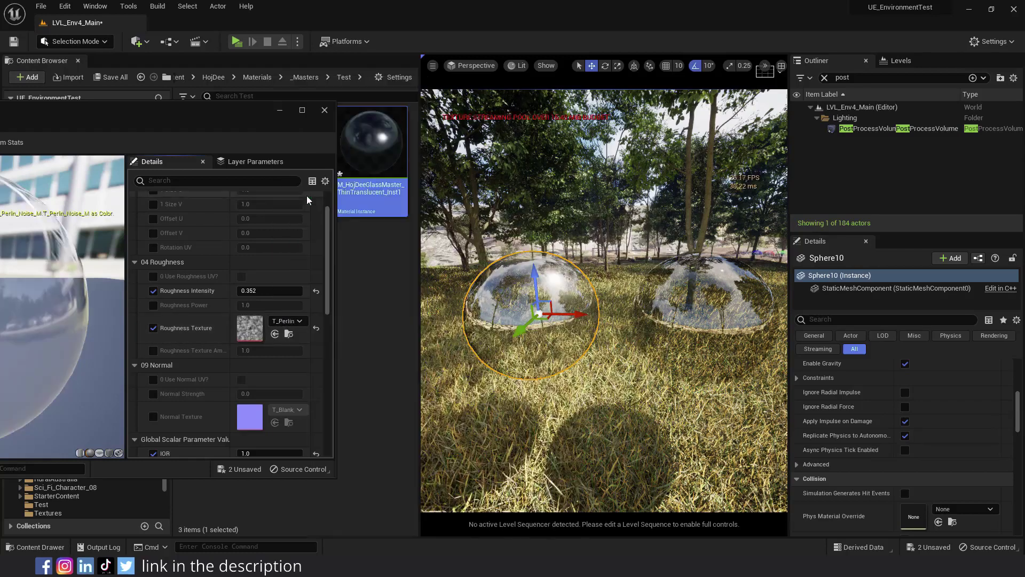
Step: Enable the Roughness Power and Roughness Texture Amount overrides and set Roughness Intensity to 0.888
left_click(154, 305)
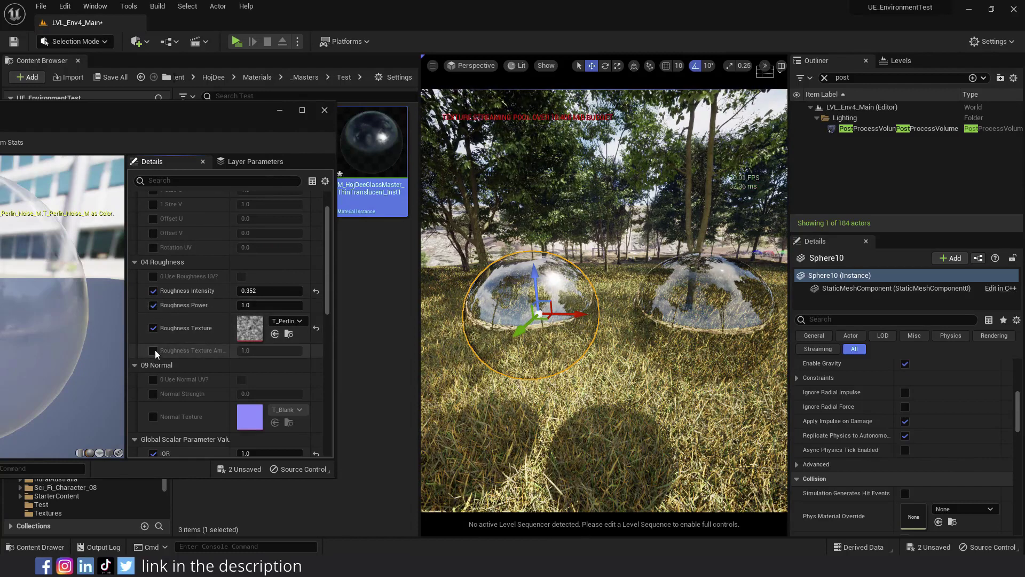
left_click(154, 350)
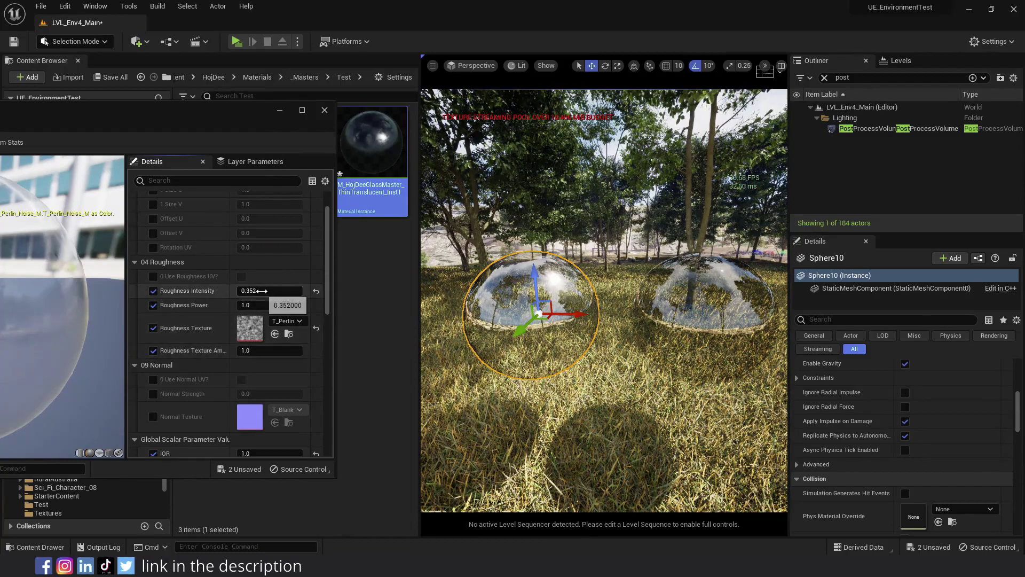
key("Return")
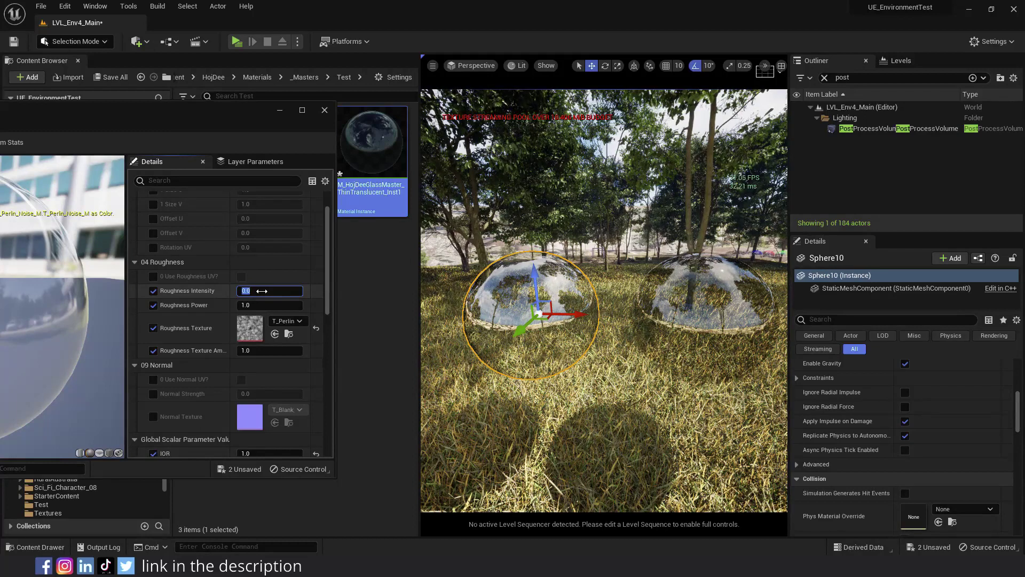
left_click_drag(245, 291, 319, 324)
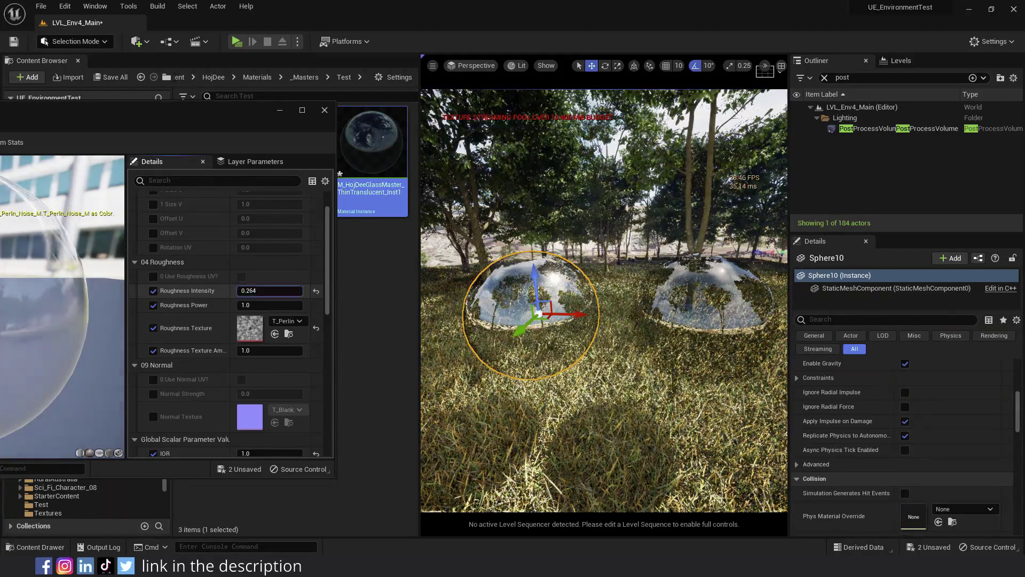
right_click_drag(608, 307, 582, 296)
key("w")
key("w")
key("Escape")
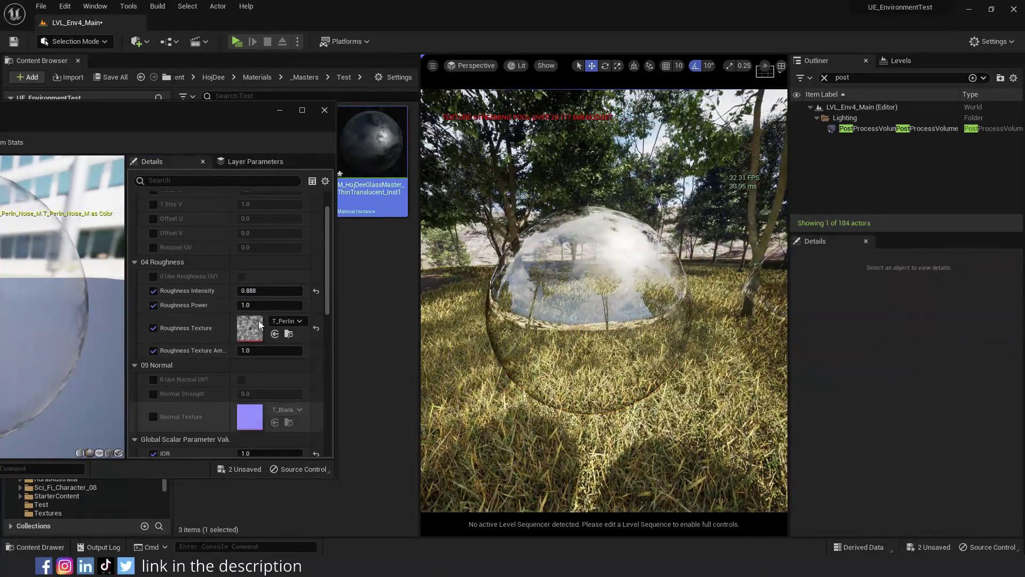
Step: Set Roughness Power to 1.94718 and Roughness Texture Amount to 1.349186
left_click_drag(250, 305, 278, 305)
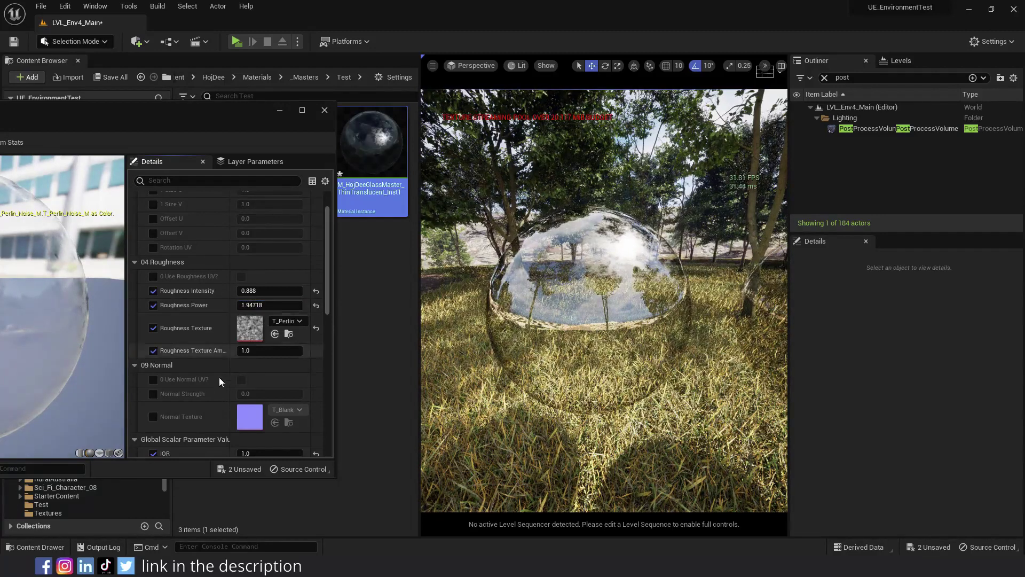
left_click_drag(230, 353, 270, 350)
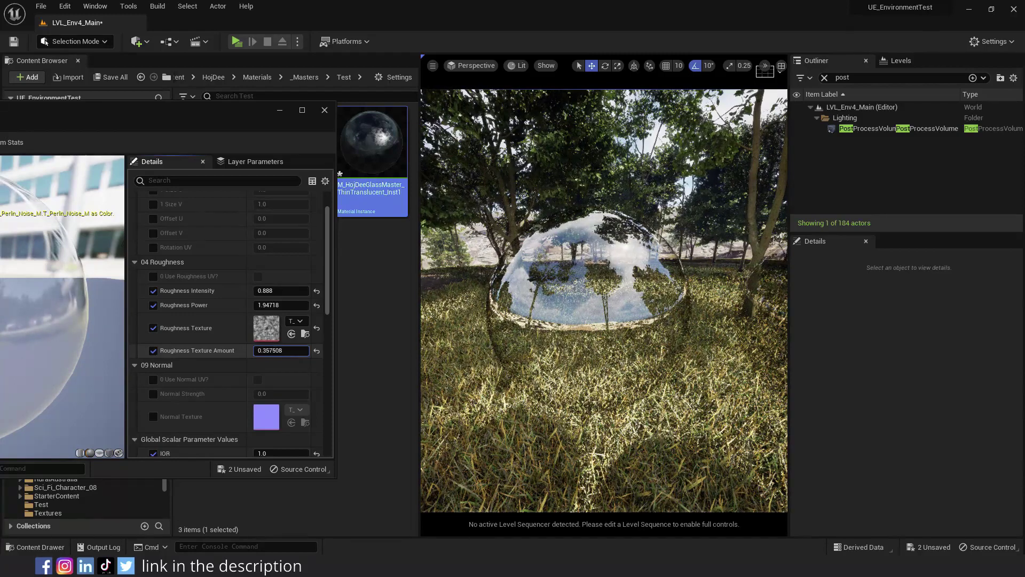
left_click_drag(280, 351, 301, 350)
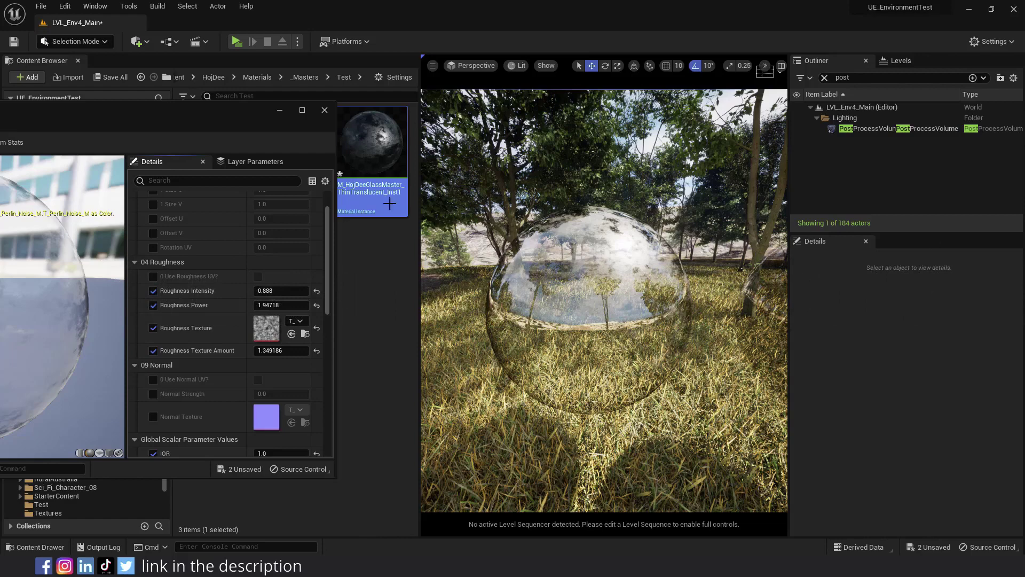
Step: Close the glass instance's editor and place a duplicate of the rough glass sphere to its left
left_click(325, 111)
left_click(599, 313)
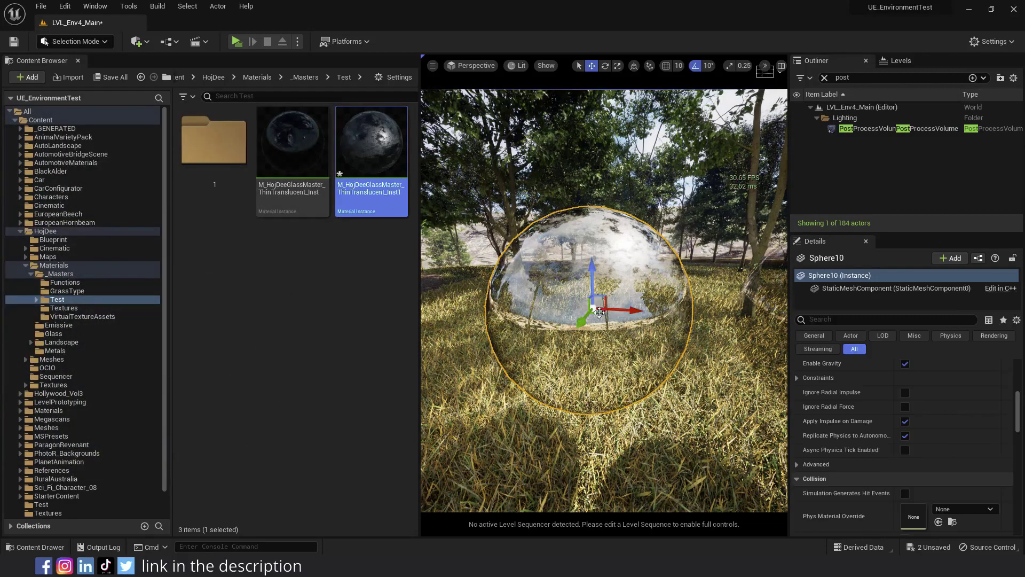
left_click_drag(622, 312, 480, 296, "alt")
middle_click_drag(480, 296, 660, 363)
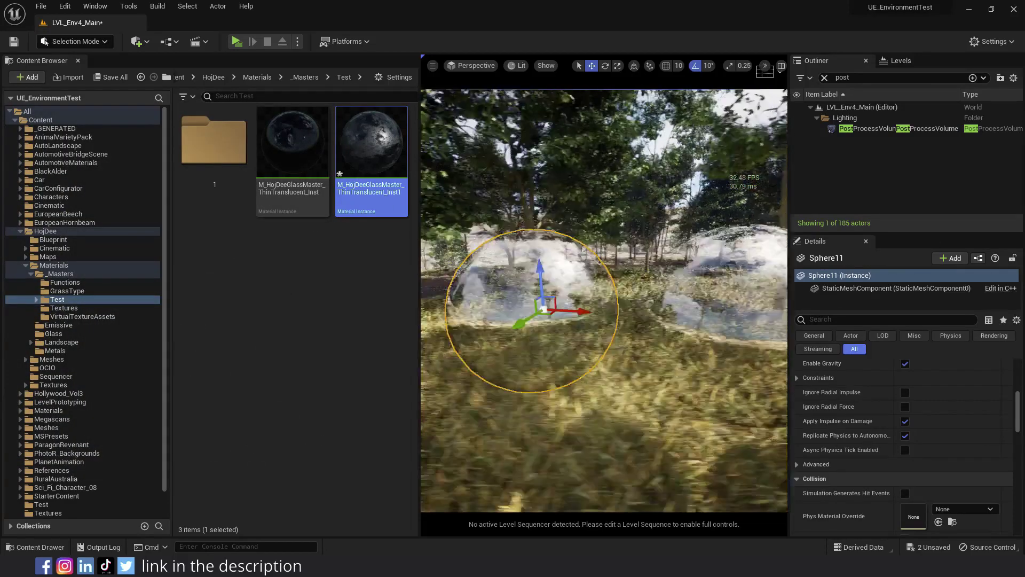
right_click_drag(660, 364, 667, 377)
left_click_drag(645, 299, 615, 298)
Step: Duplicate M_HojDeeGlassMaster_ThinTranslucent_Inst1 for the new sphere and set the duplicate's Roughness Intensity to 0
left_click(371, 142)
key("ctrl+d")
key("Return")
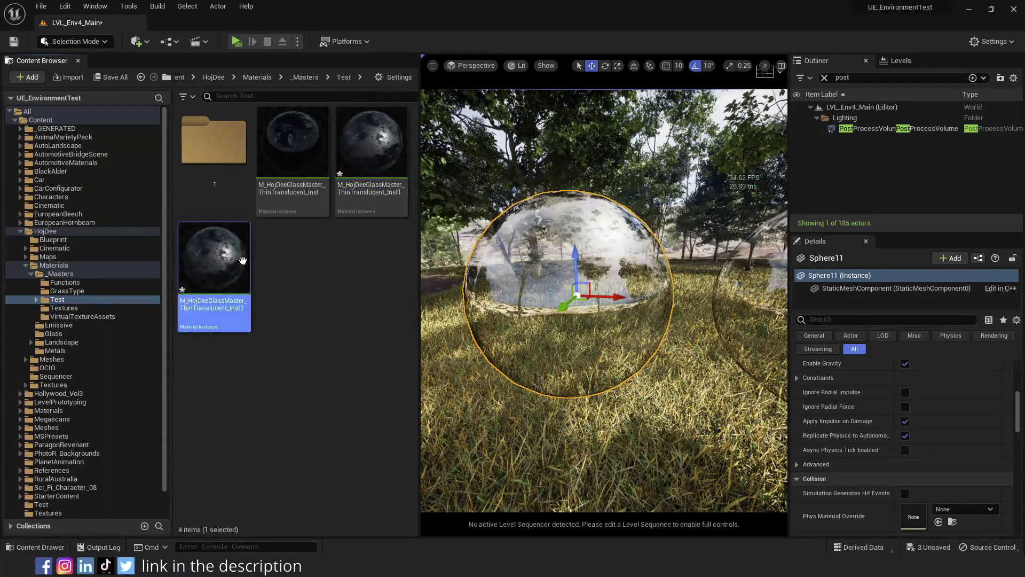
double_click(226, 270)
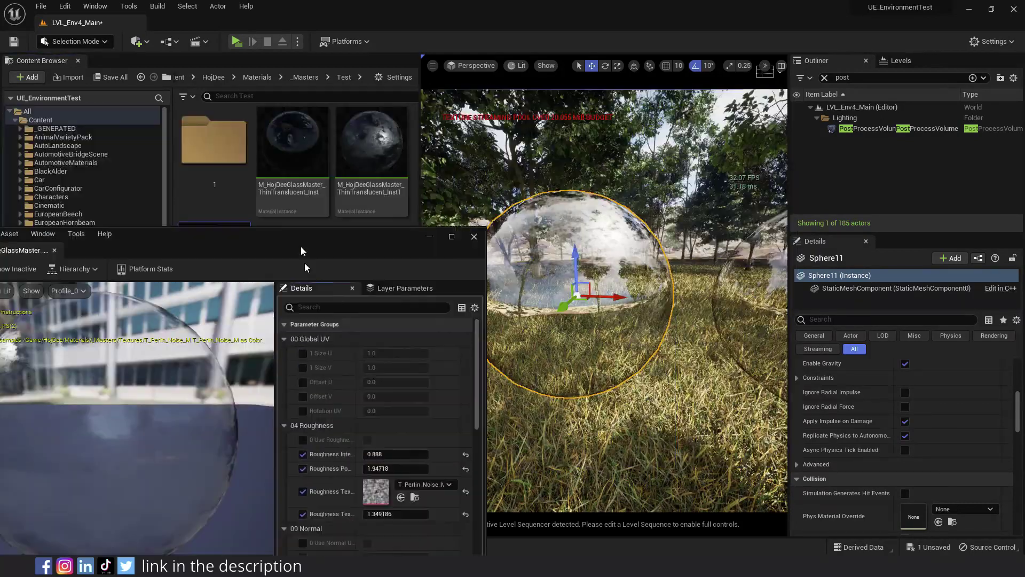
left_click_drag(309, 359, 303, 123)
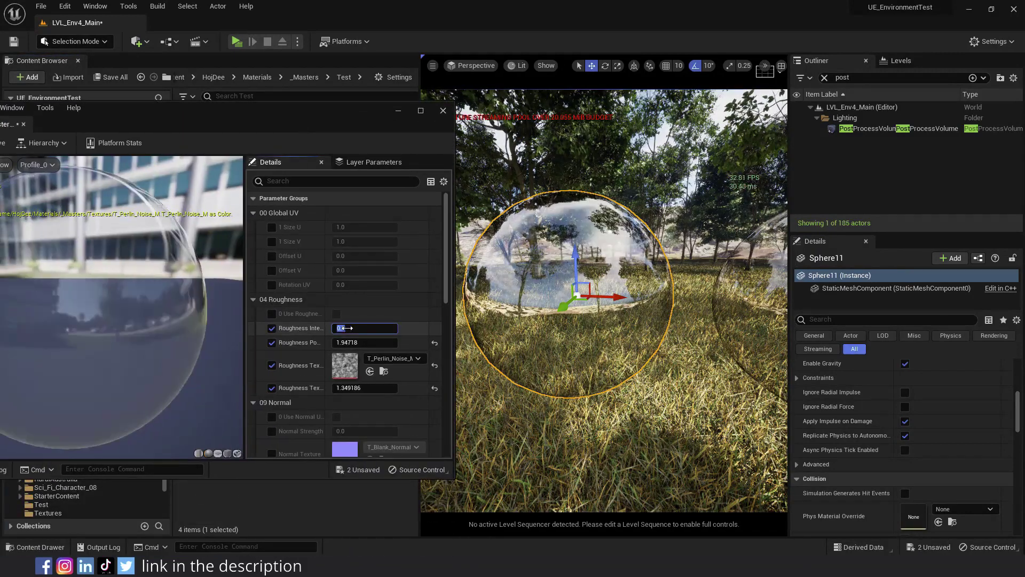
Step: Override the new instance's Normal Texture with T_Detail_Rocky_N from the StarterContent Textures folder
left_click_drag(365, 119, 848, 78)
scroll(274, 286, "down", 3)
scroll(274, 287, "down", 1)
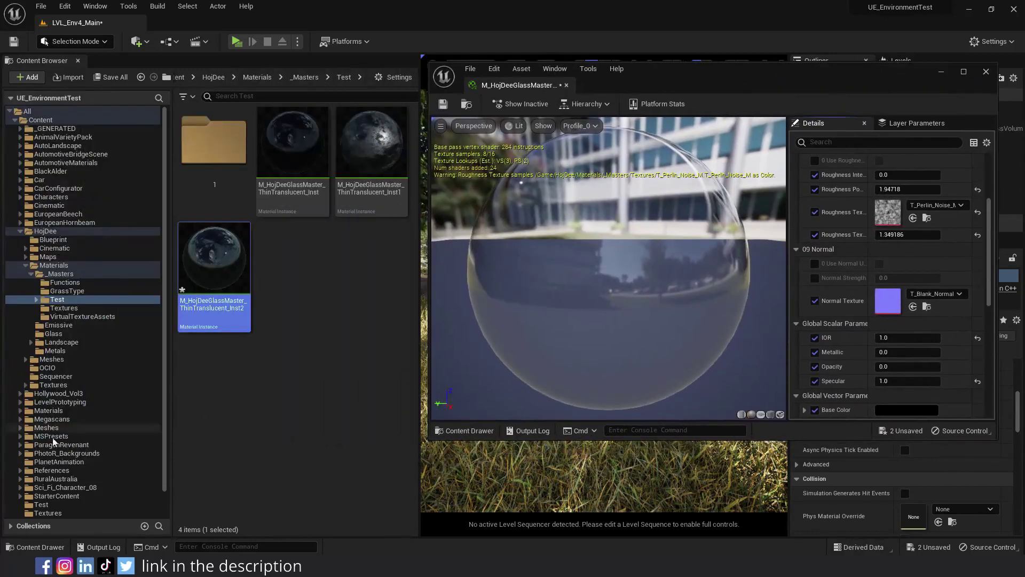
left_click(56, 495)
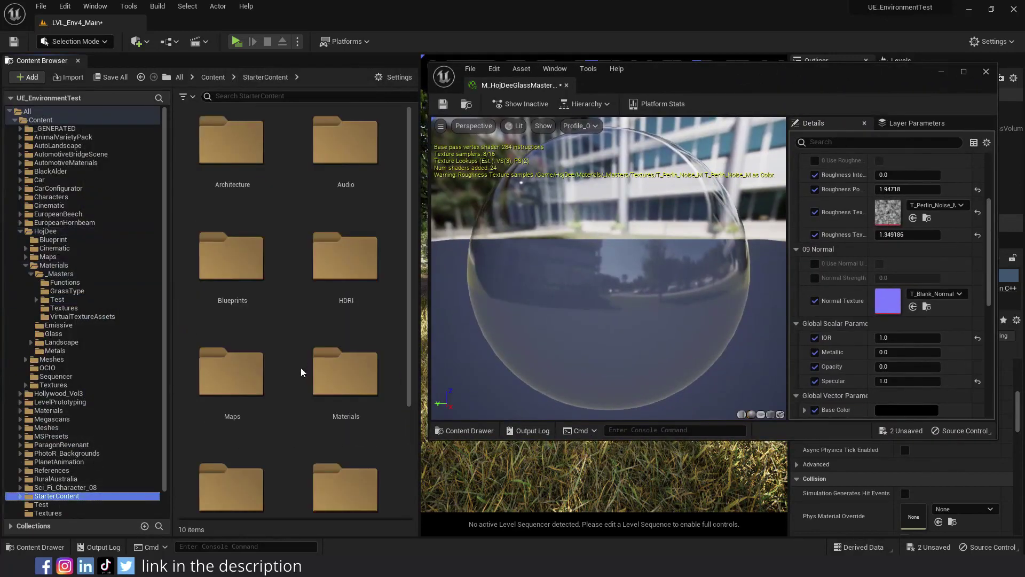
scroll(331, 377, "down", 3)
double_click(345, 433)
scroll(285, 329, "down", 5)
scroll(284, 330, "down", 2)
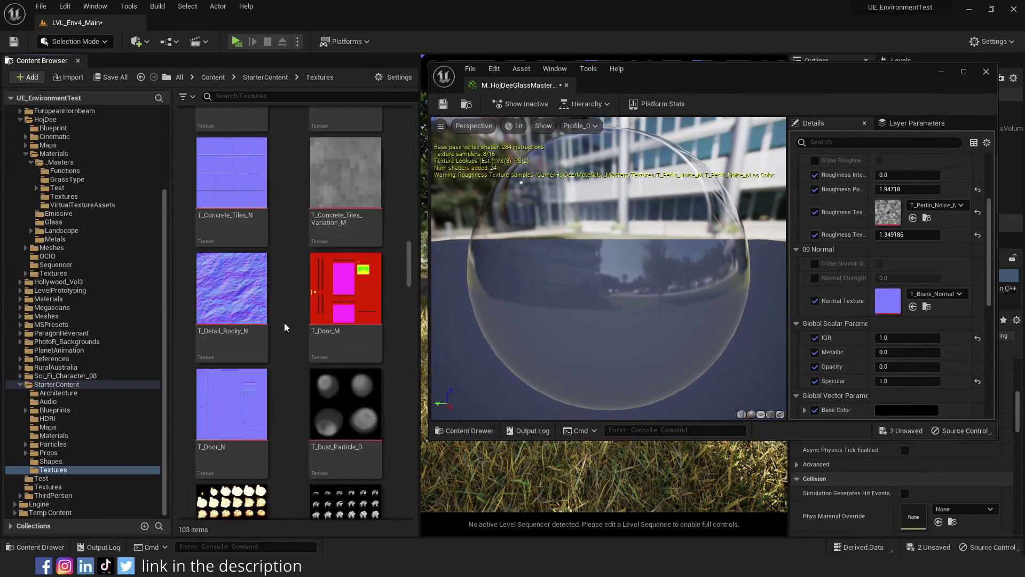
left_click_drag(235, 272, 887, 300)
Step: Bring the material editor back beside the viewport, enable the Normal Strength override and set it to 0.624
left_click_drag(878, 85, 209, 107)
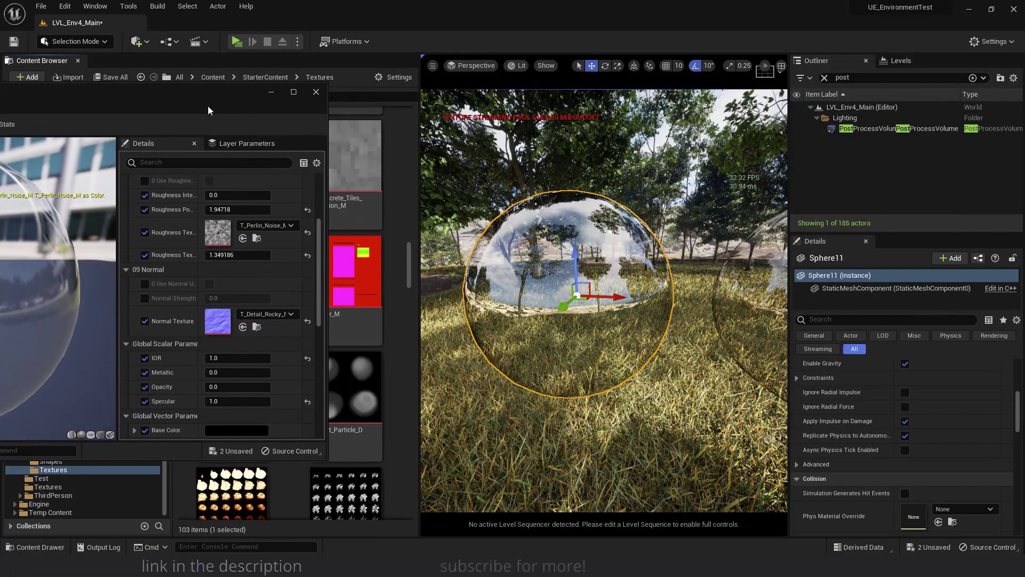
left_click(146, 298)
left_click_drag(213, 299, 251, 298)
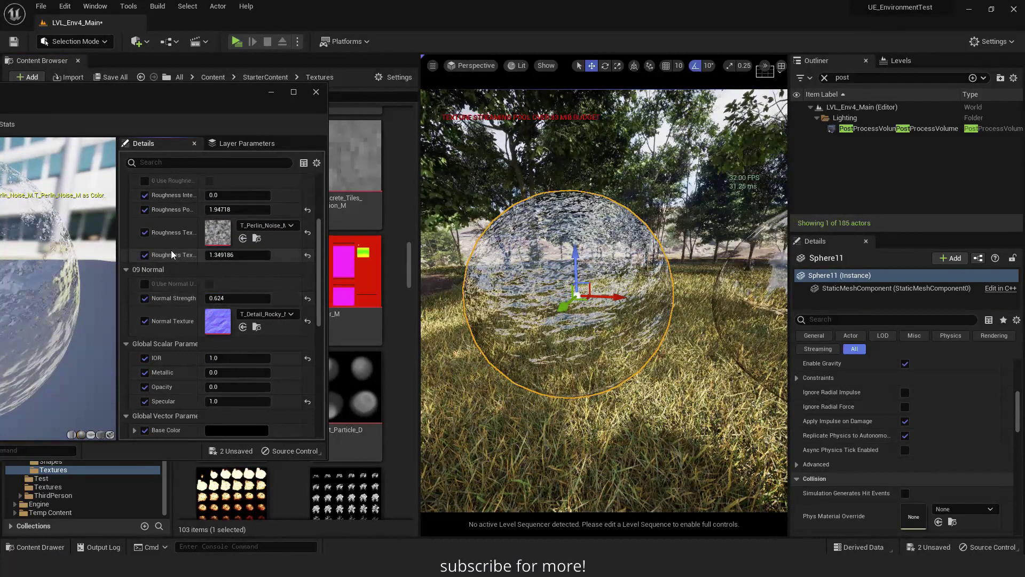
Step: Enable the Global UV overrides for Size U, Size V, Offset U, Offset V and Rotation UV
scroll(172, 254, "up", 5)
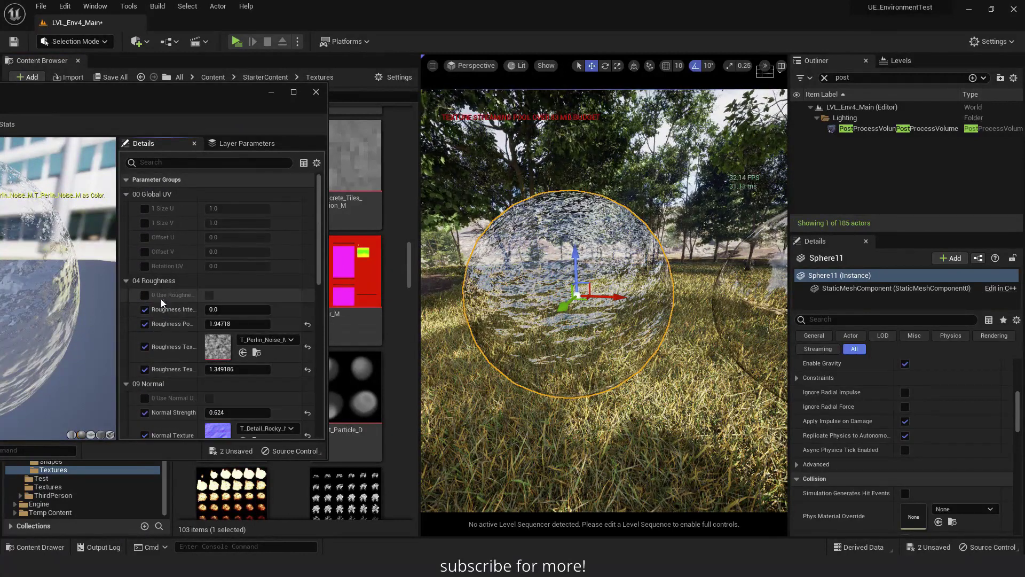
left_click(144, 208)
left_click(144, 222)
left_click(144, 237)
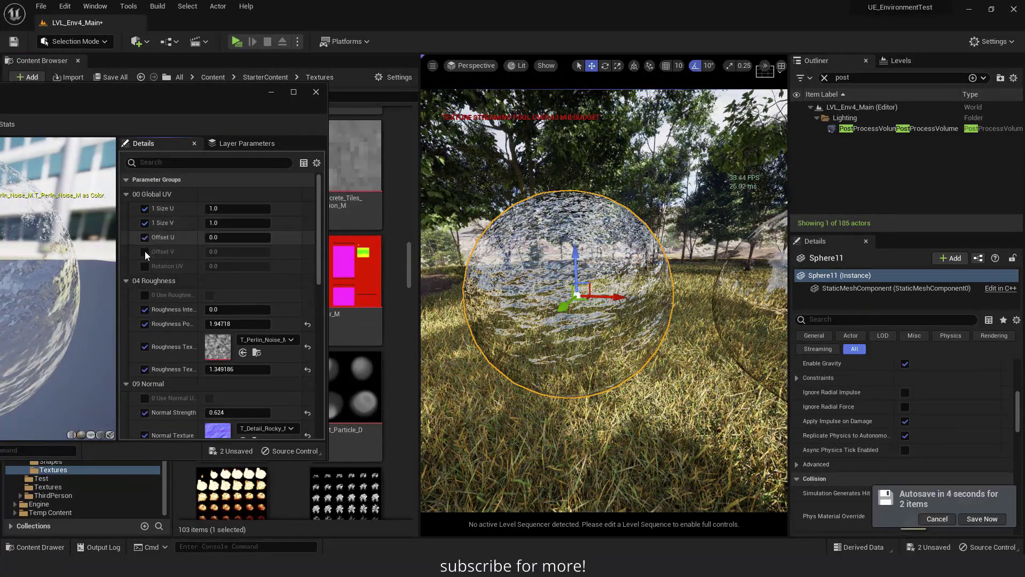
left_click(145, 252)
Step: Try smaller Global UV sizes, and test Size U and Size V at 2
left_click_drag(224, 209, 205, 223)
left_click(225, 208)
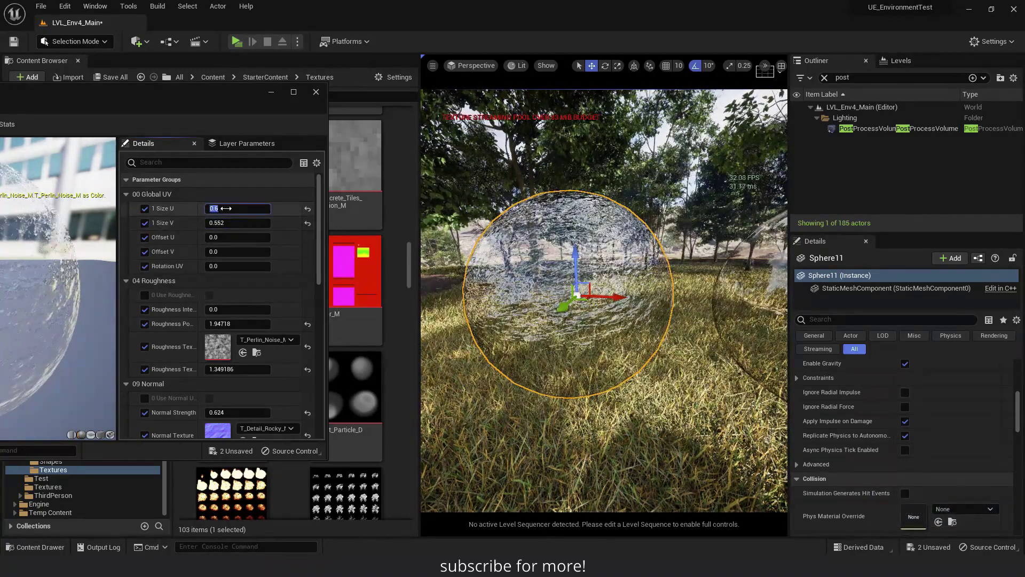
type("2")
left_click(221, 223)
type("2")
key("Return")
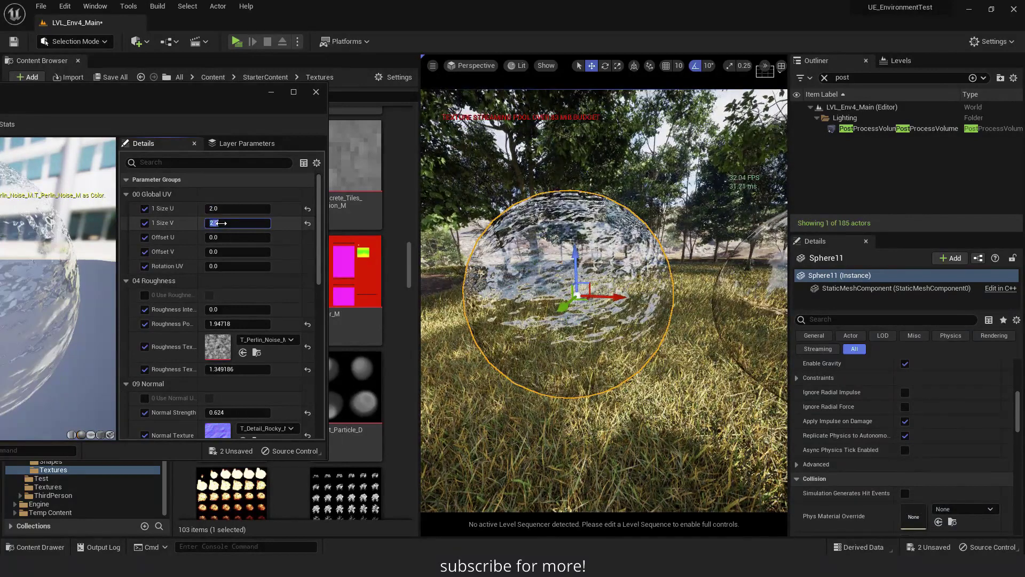
Step: Set Global UV Size U and Size V to 0.5, Offset U to 0.48, Offset V to 0.528 and Rotation UV to 4.027851
type("0.5")
left_click(226, 208)
key("Return")
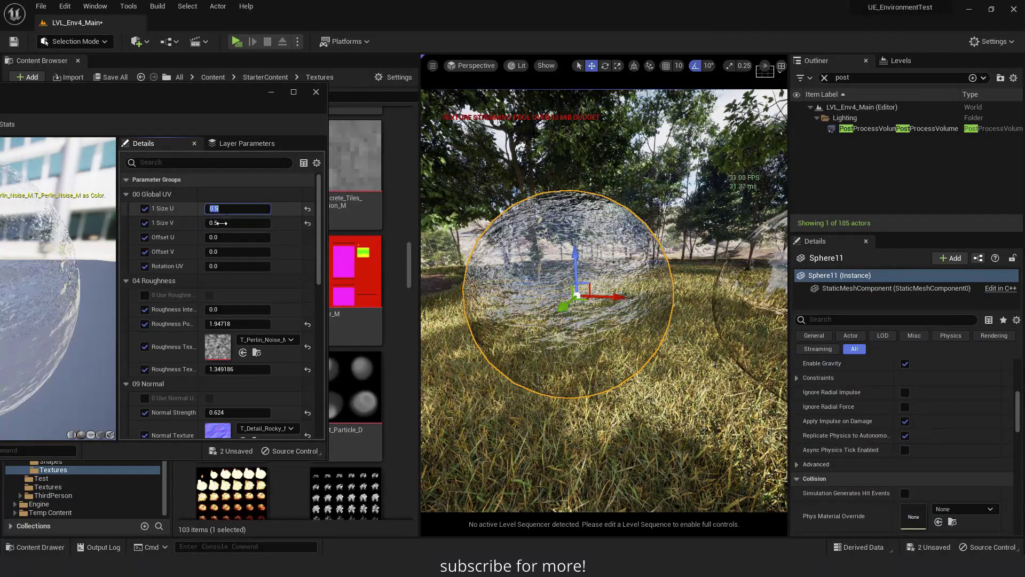
left_click_drag(220, 243, 264, 266)
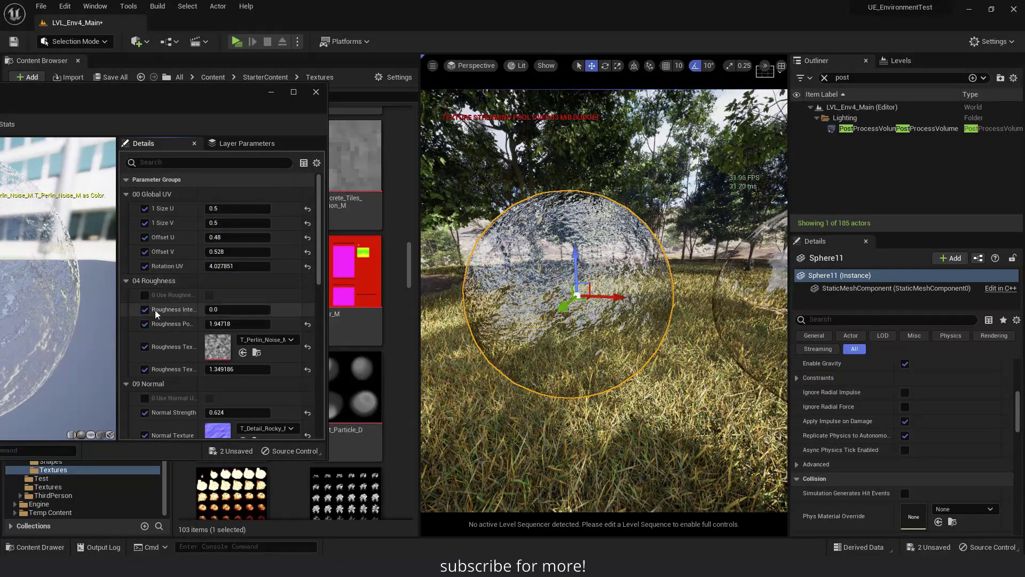
Step: Override and turn on Use Roughness UV and Use Normal UV for the glass instance
scroll(157, 312, "down", 3)
left_click_drag(197, 228, 228, 231)
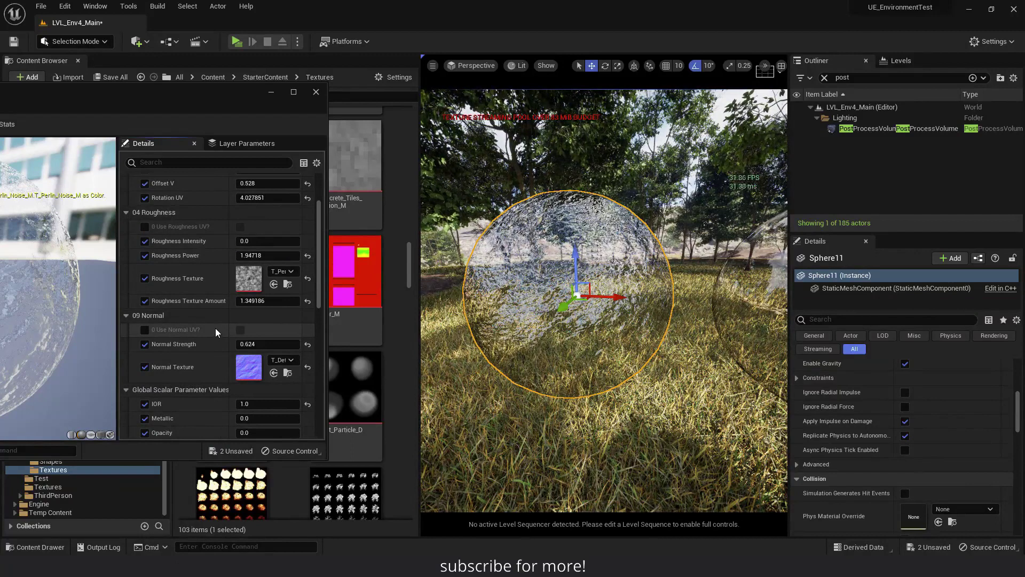
left_click(145, 227)
left_click(144, 330)
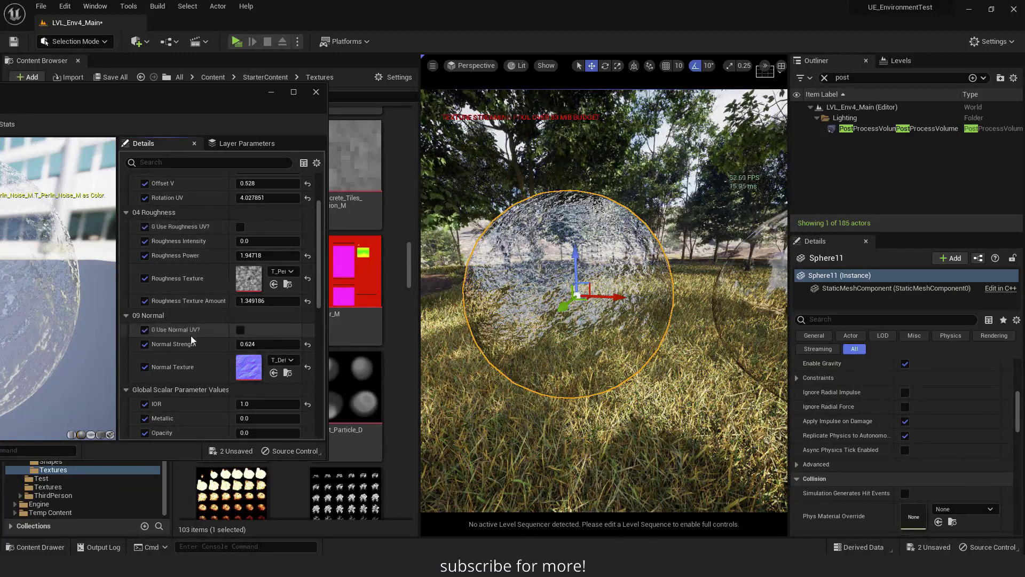
left_click(240, 330)
left_click(239, 226)
Step: Enlarge the material editor and enable the roughness UV overrides for Offset U, Offset V, Rotation, Size U and Size V
right_click_drag(208, 330, 207, 370)
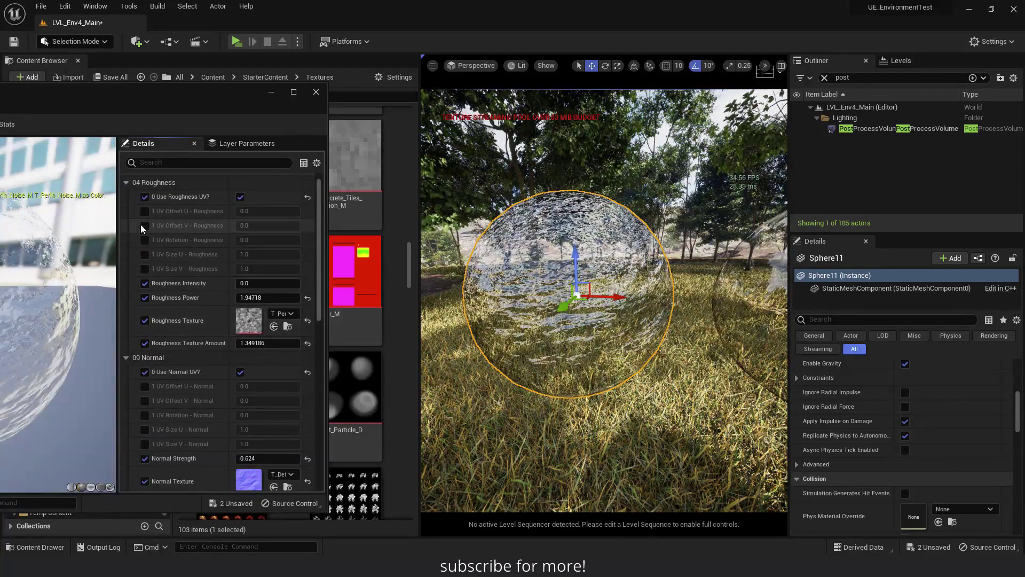
left_click(145, 211)
left_click(145, 225)
left_click(145, 239)
left_click(145, 254)
left_click(145, 268)
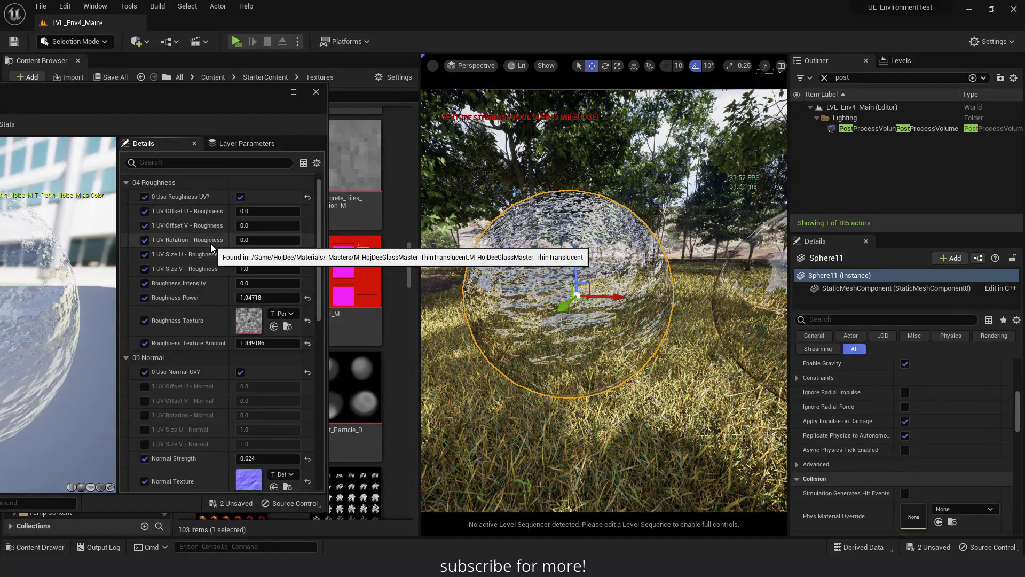
Step: Enable the normal UV overrides for Offset U, Offset V, Rotation, Size U and Size V
left_click(144, 386)
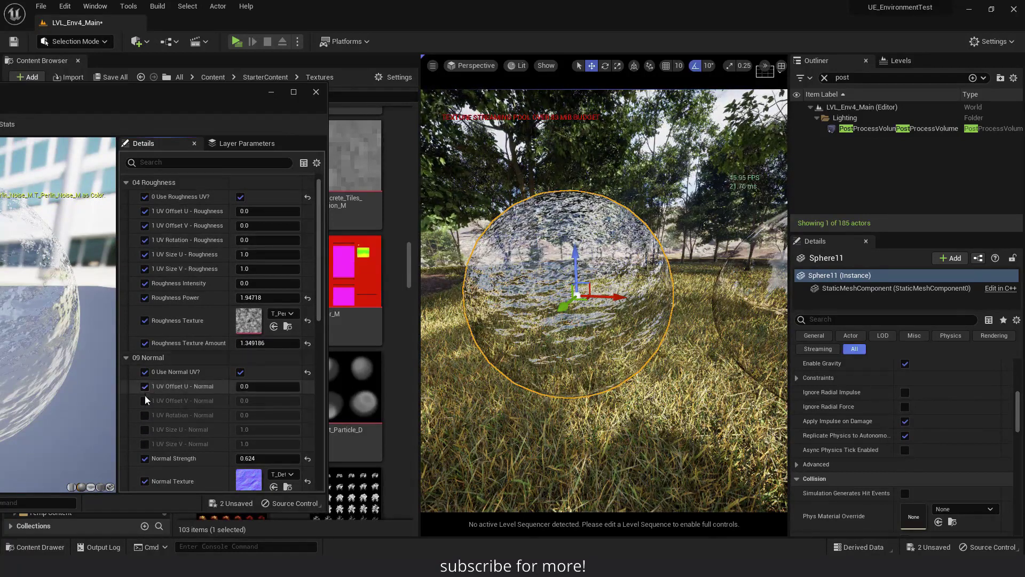
left_click(145, 400)
left_click(145, 414)
left_click(145, 430)
left_click(145, 444)
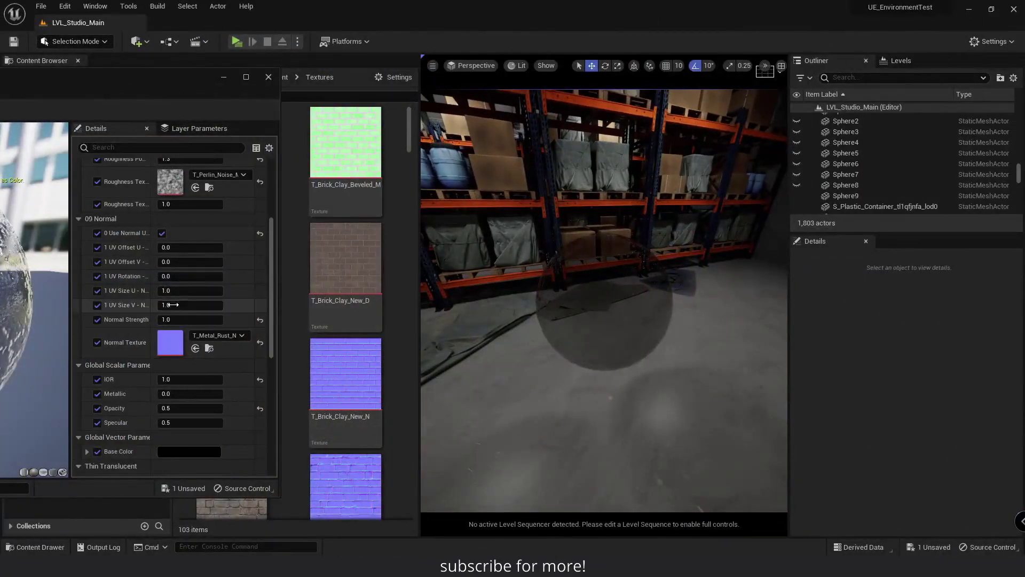
Step: Set the normal map's UV Size U and UV Size V to 0.05
left_click(169, 290)
type(".0")
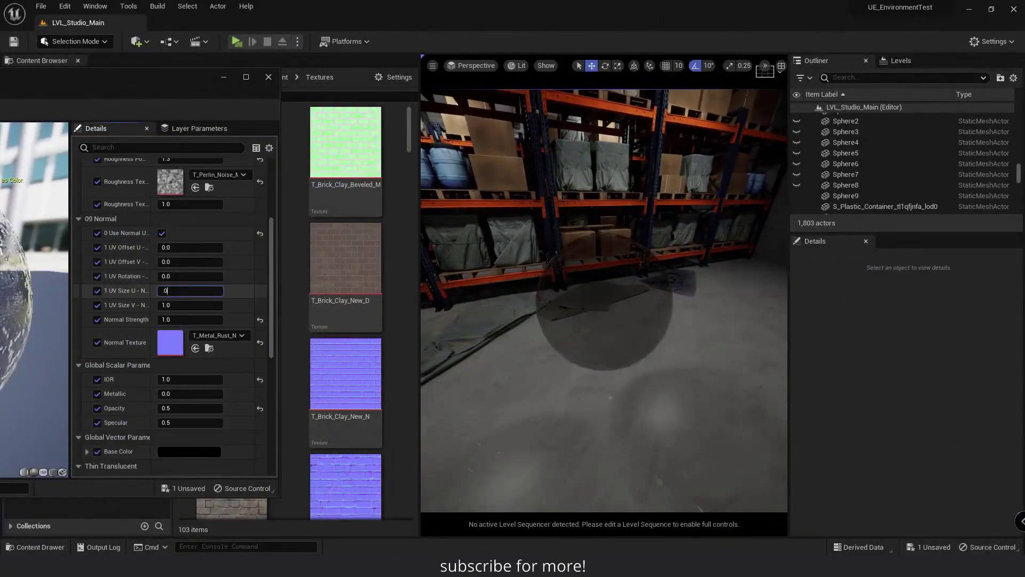
type("5")
left_click(180, 305)
type(".0")
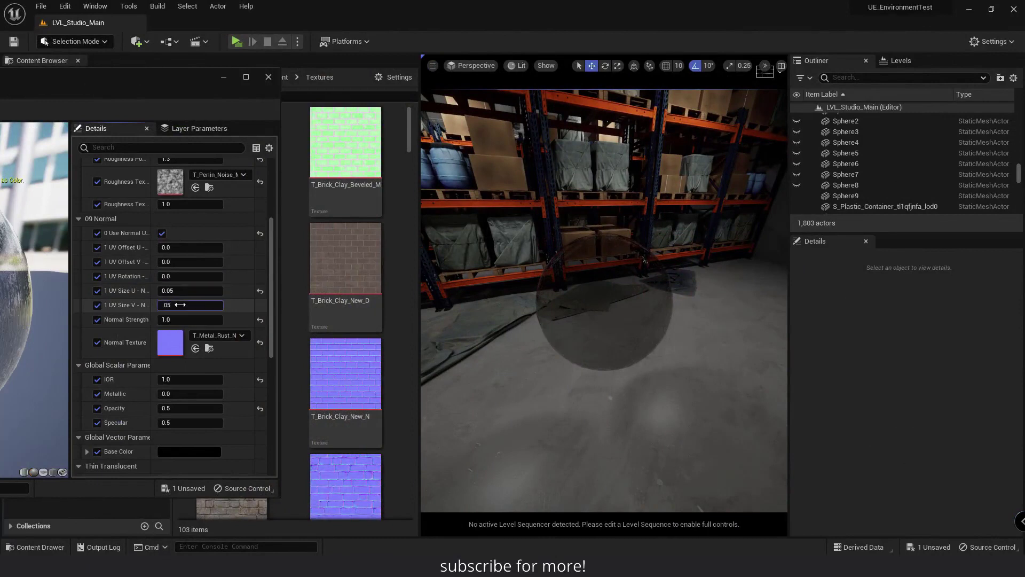
type("5")
Step: Try a Normal Strength of 10, and settle on 20 for the glass instance
left_click(175, 320)
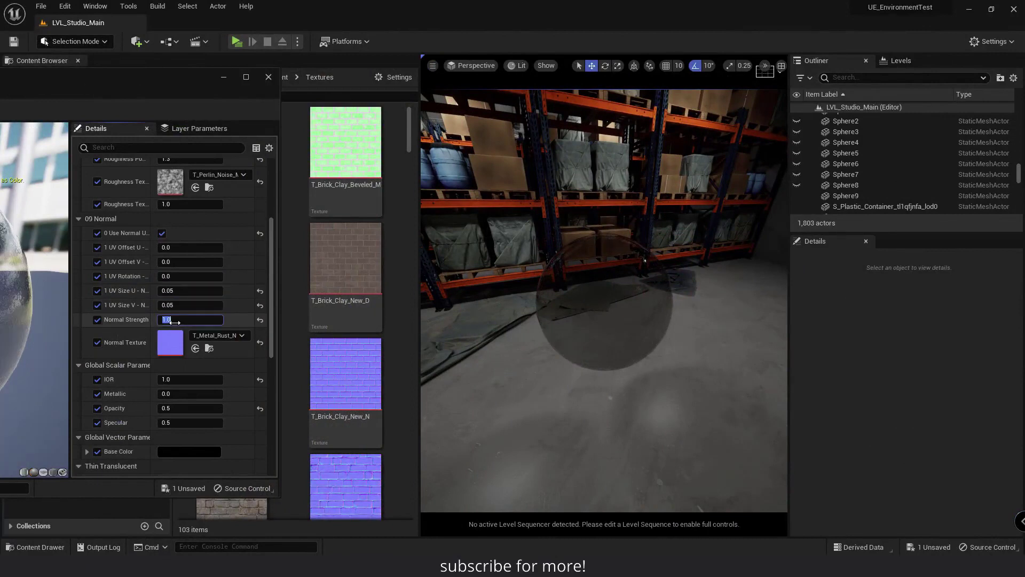
type("10")
key("Return")
type("20")
Step: Set the glass instance's IOR to 1.52 and inspect the refraction on the test sphere in the level
left_click(176, 379)
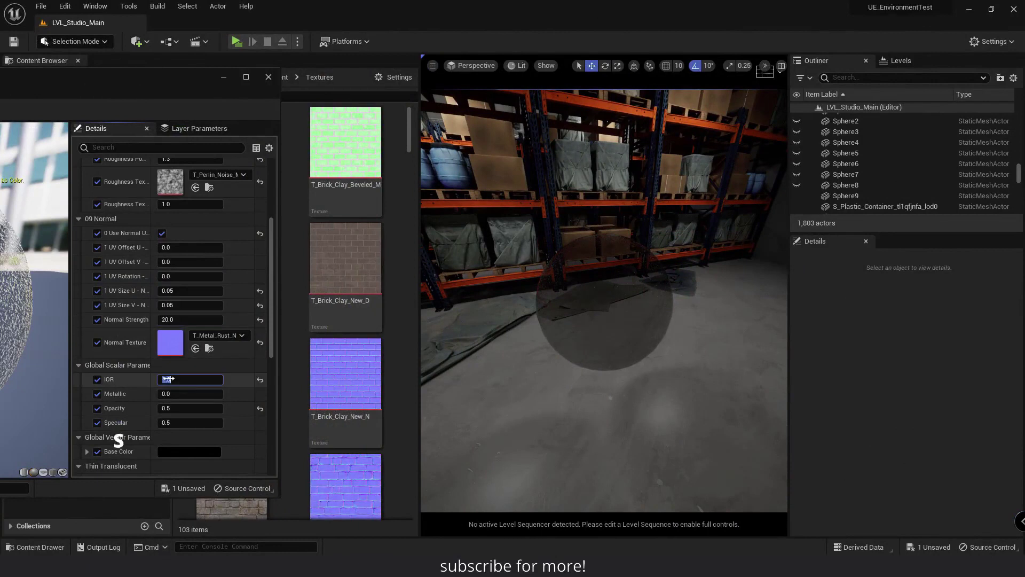
type("1.52")
key("Return")
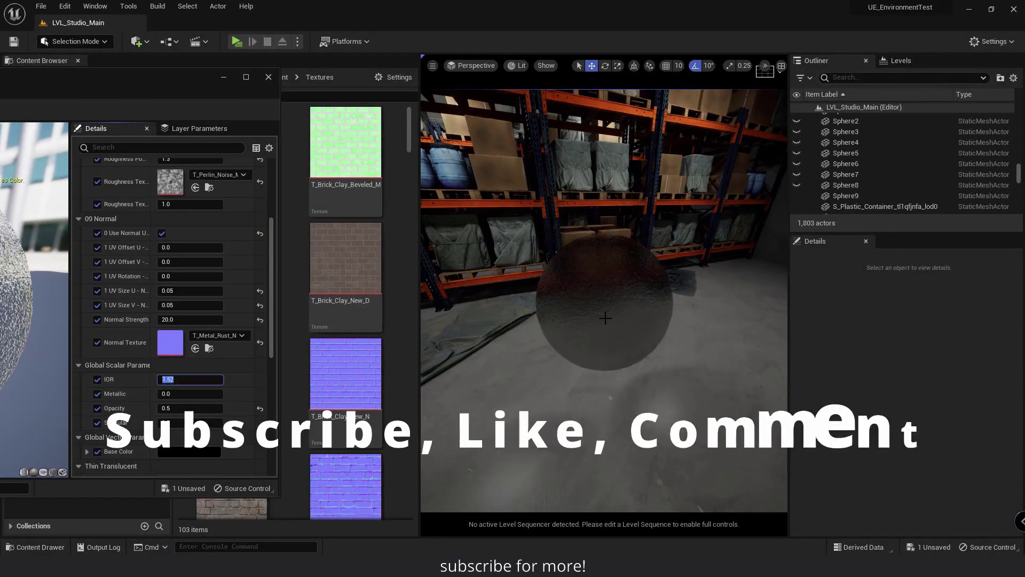
mouse_move(604, 302)
left_mouse_down("alt")
mouse_move(495, 272)
mouse_move(609, 288)
left_mouse_up("alt")
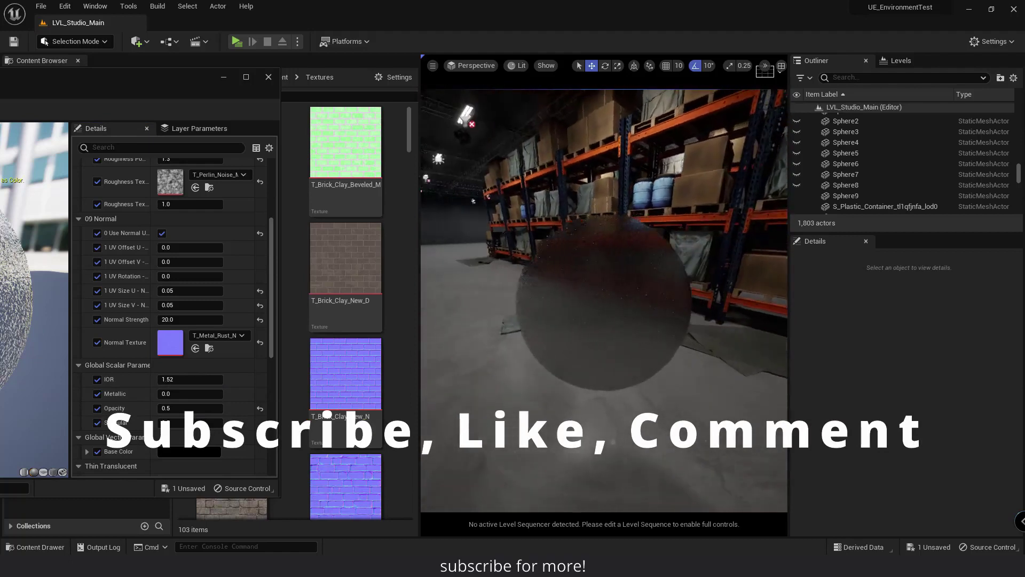